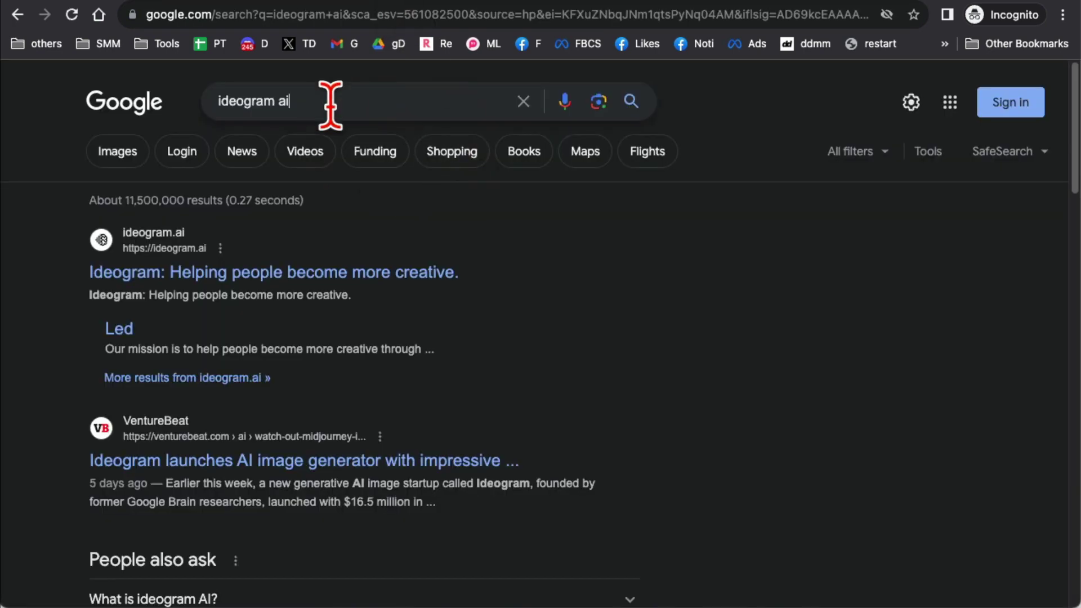
- Load the ideogram.ai address from the Google search result to reach the login page
click(330, 105)
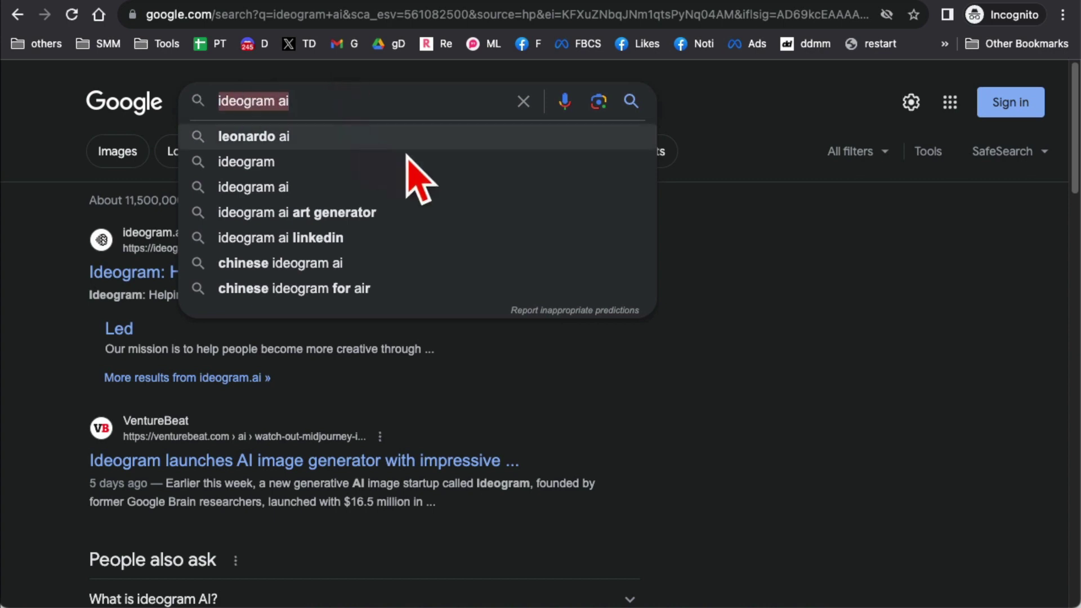
click(826, 324)
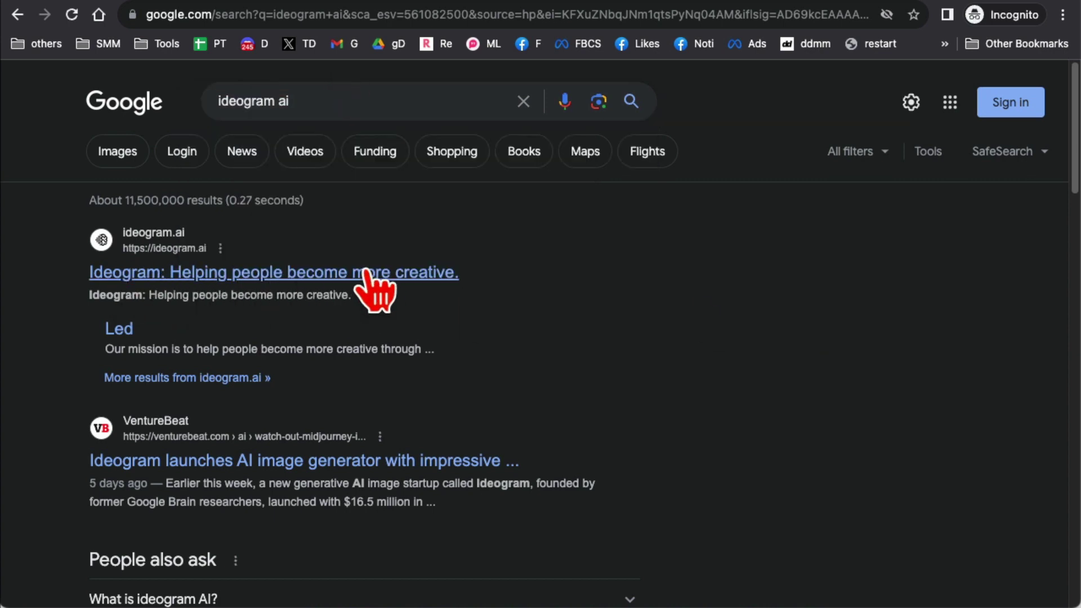
double_click(179, 248)
drag(139, 251, 241, 11)
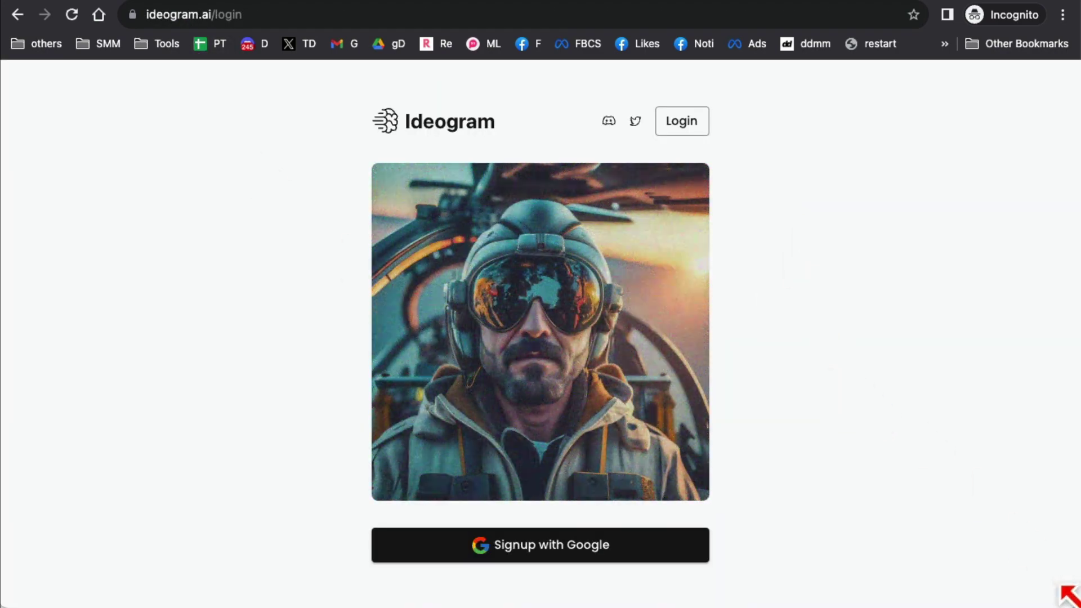
drag(1069, 593, 1079, 599)
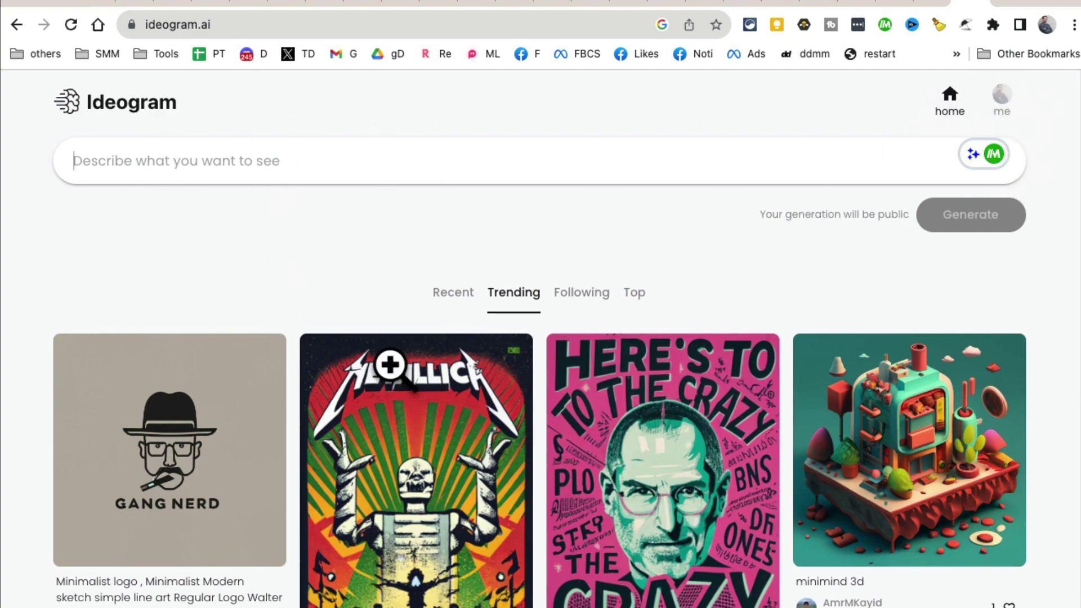
- Scroll down through the Trending community feed, then back up toward the prompt box
scroll(484, 401, down, 12)
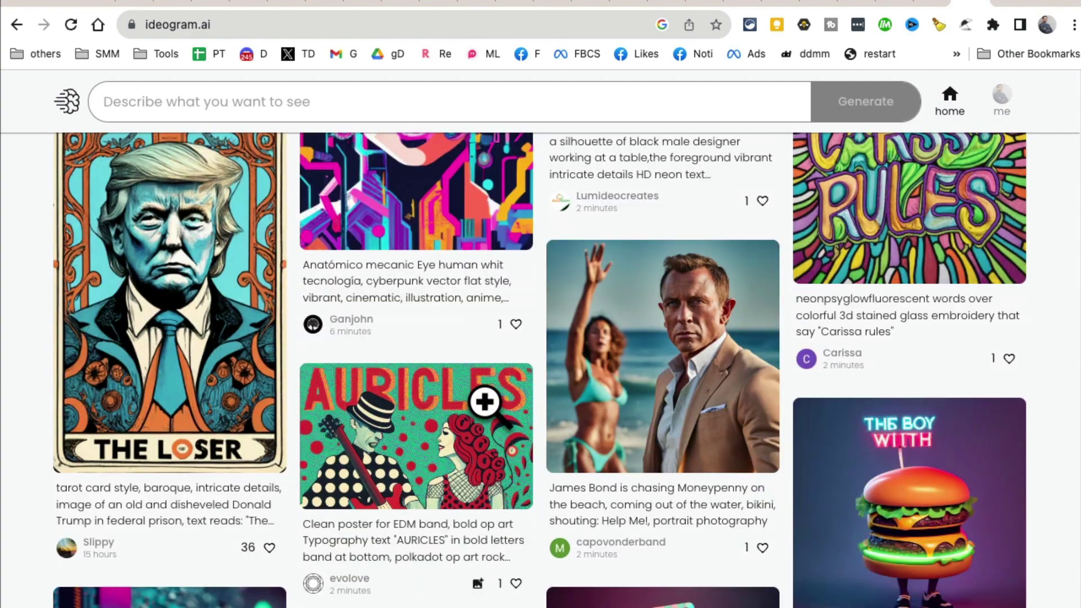
scroll(484, 401, down, 10)
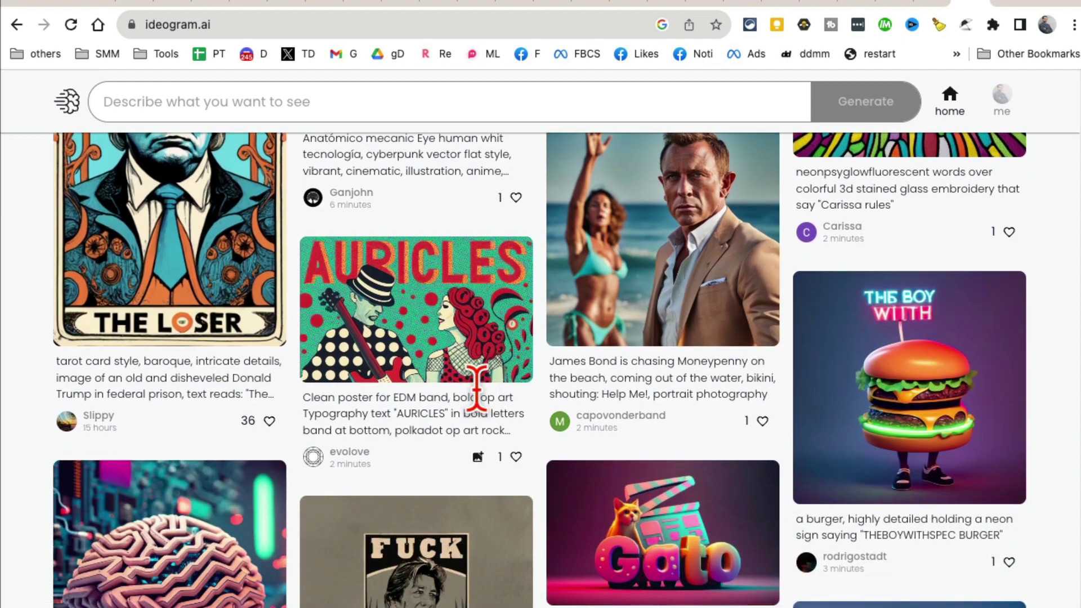
scroll(478, 392, down, 8)
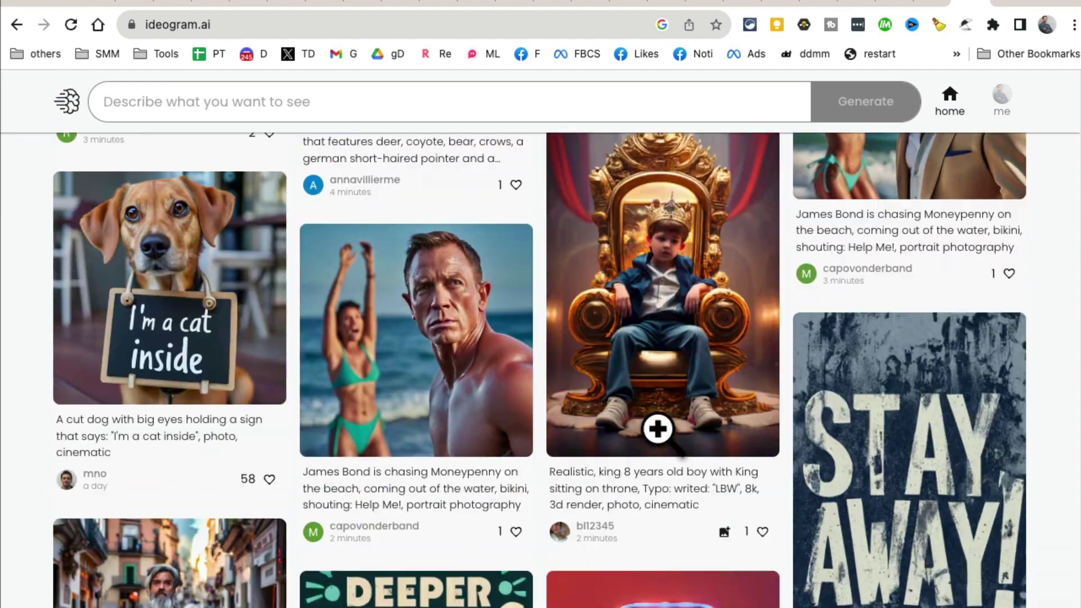
scroll(702, 438, down, 13)
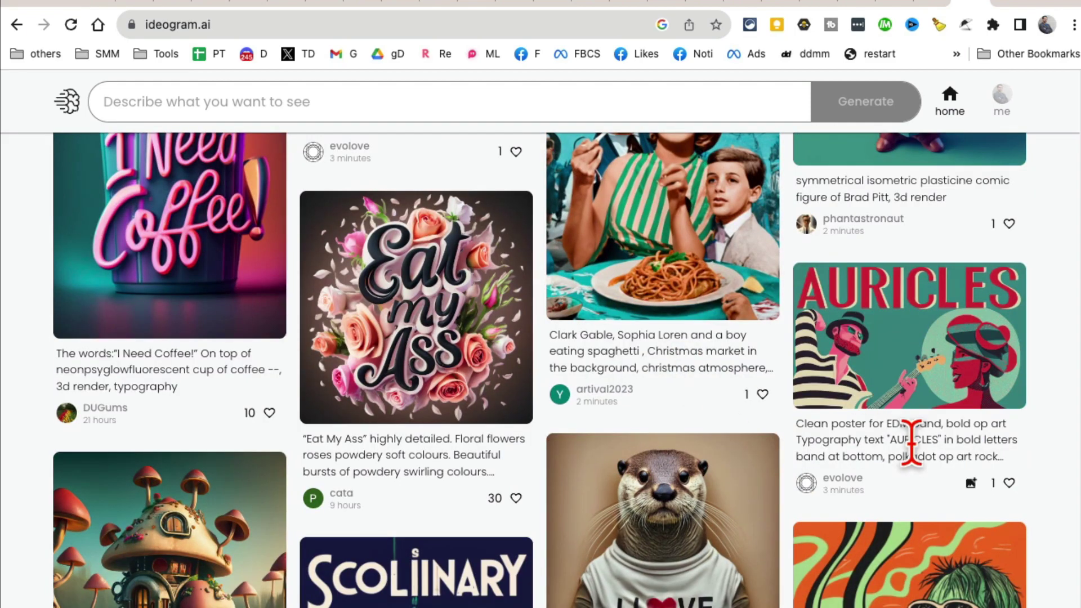
scroll(908, 453, down, 8)
scroll(911, 450, down, 7)
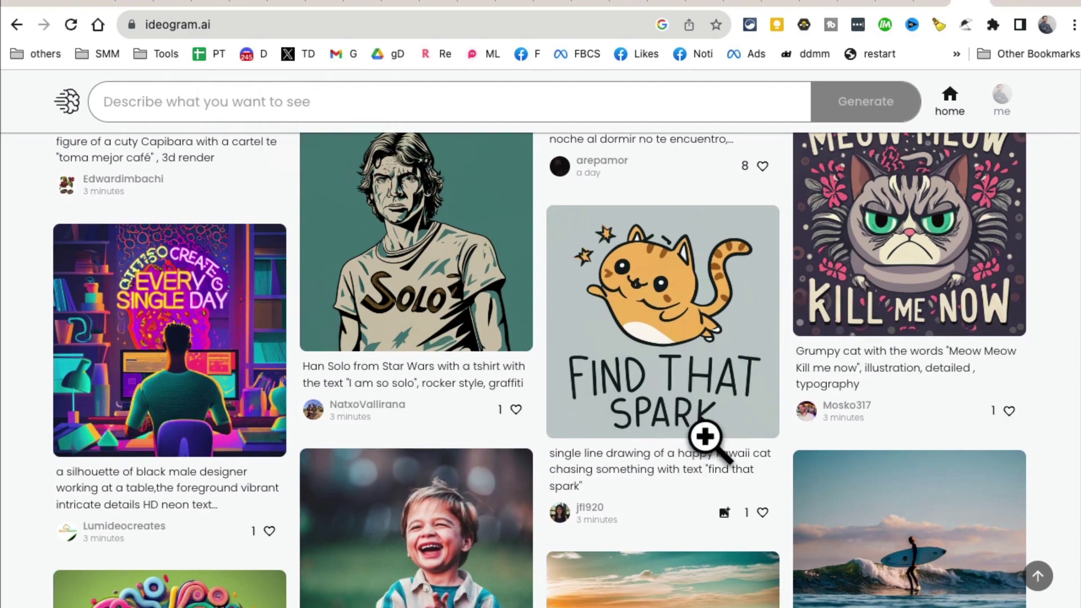
scroll(904, 460, down, 6)
scroll(901, 460, down, 12)
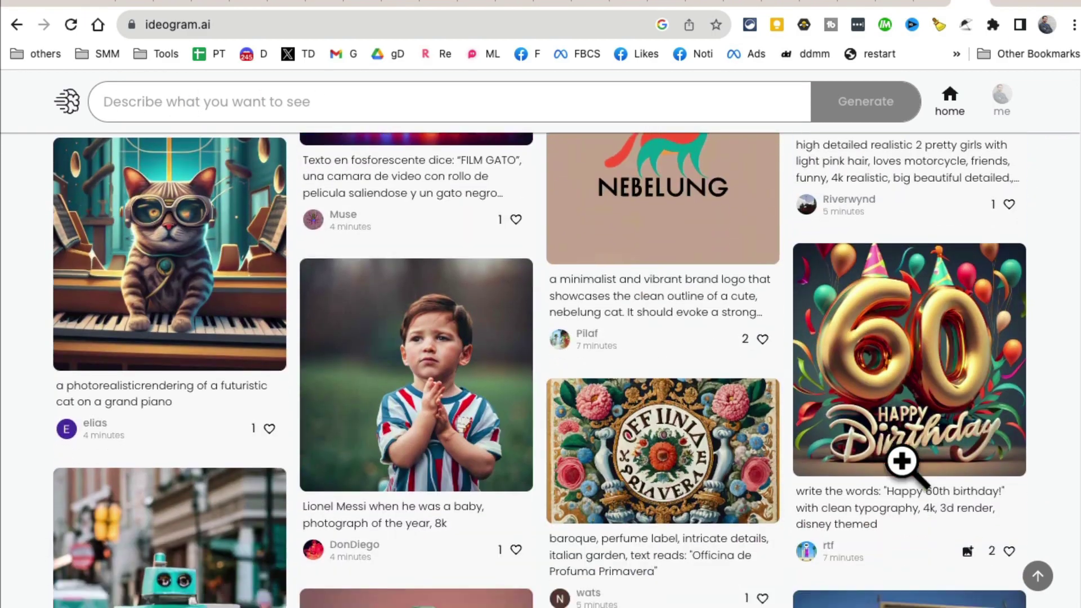
scroll(901, 460, down, 14)
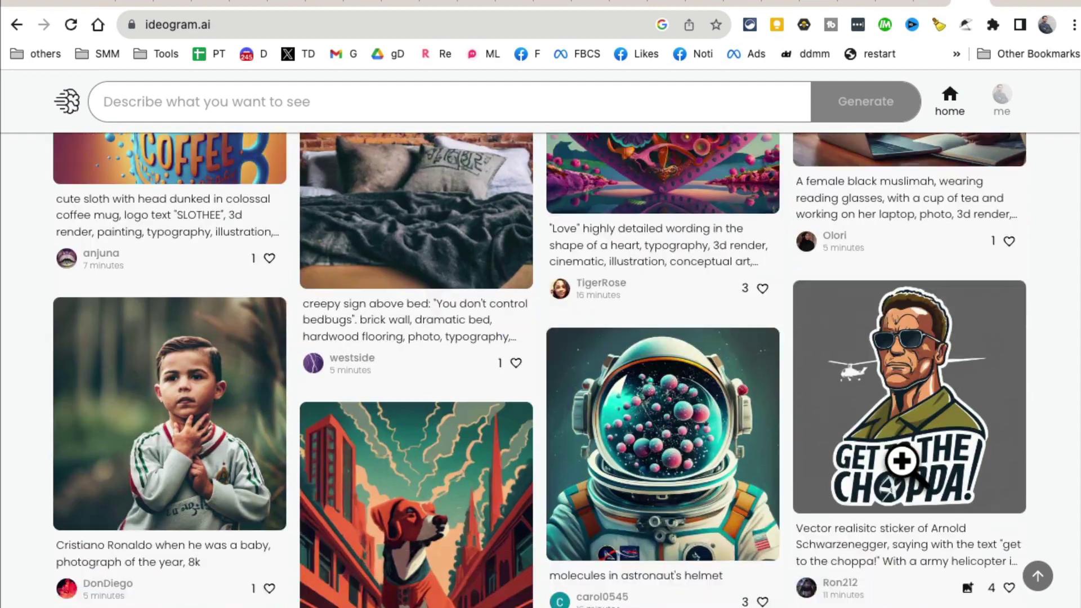
scroll(901, 460, up, 20)
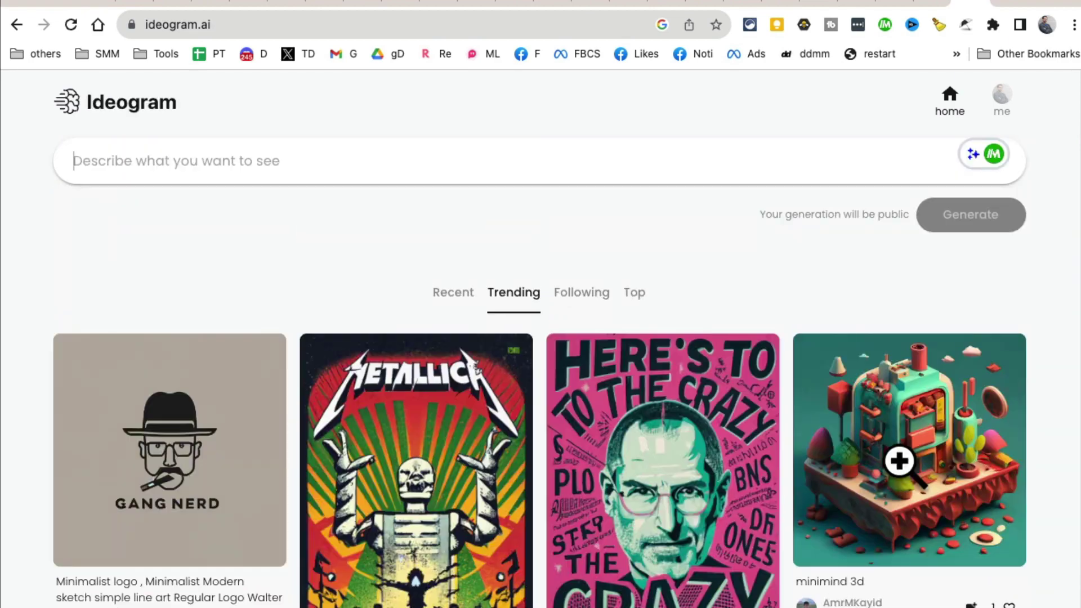
- Browse the Recent community feed, then return to the Trending feed
click(453, 293)
scroll(678, 480, down, 2)
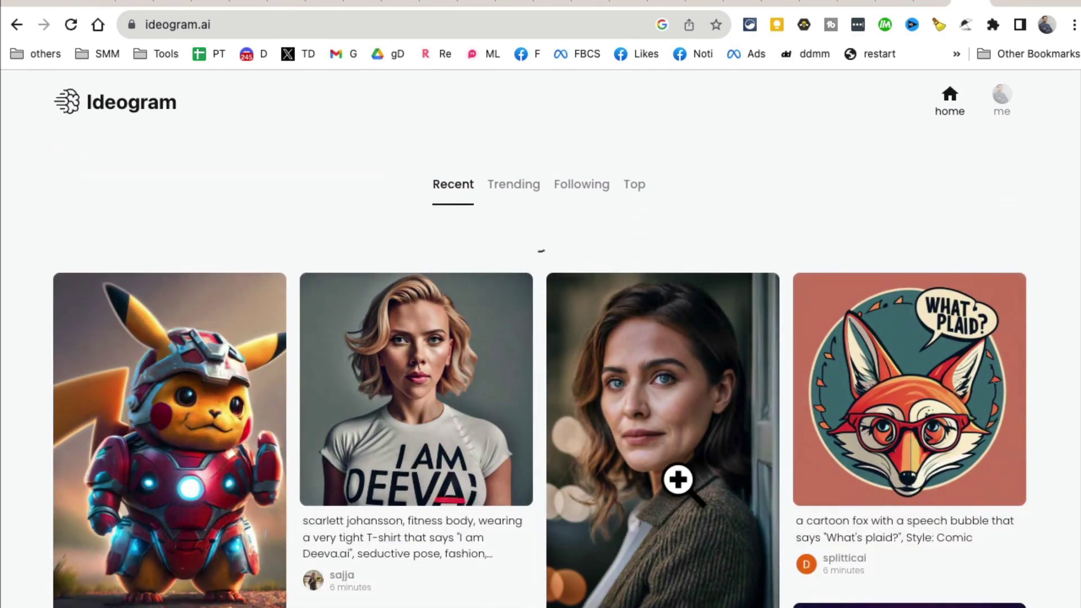
click(514, 184)
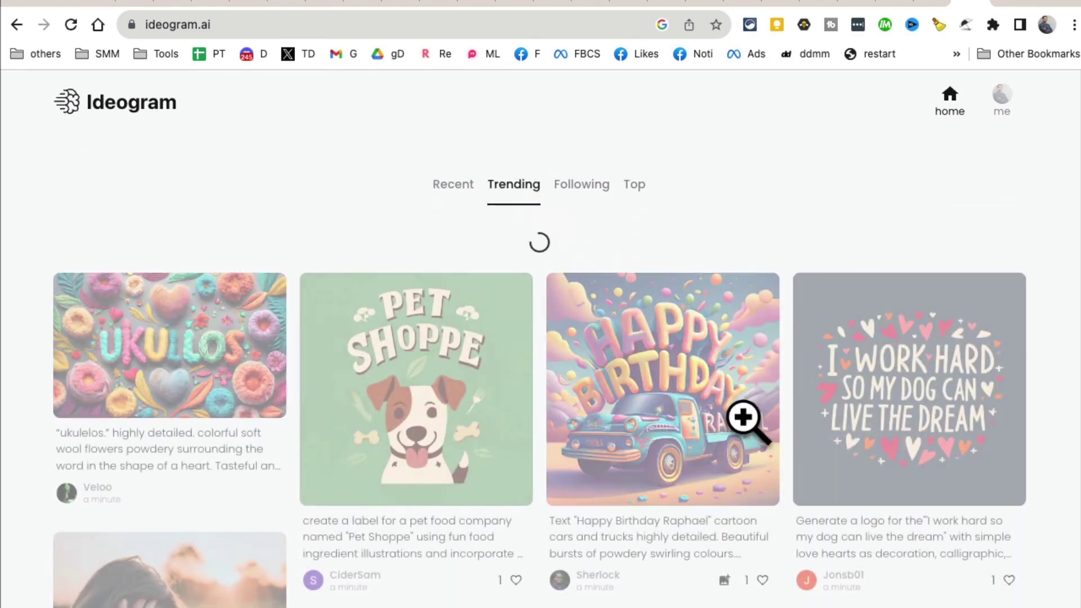
scroll(911, 454, down, 5)
scroll(788, 394, up, 7)
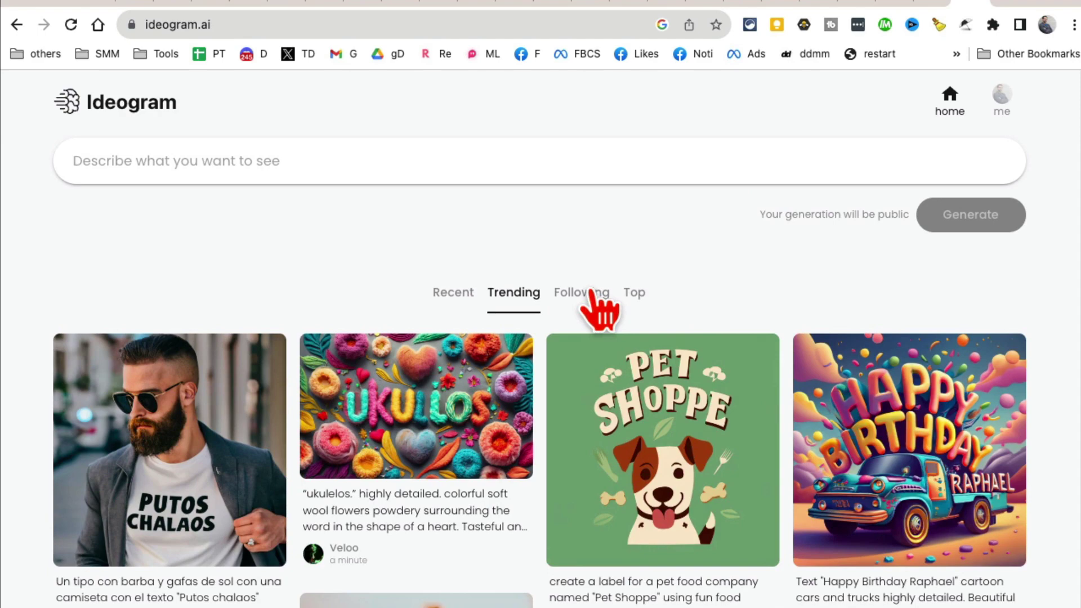
- Browse the Following feed, then scroll through the Top feed
click(582, 292)
scroll(771, 446, down, 7)
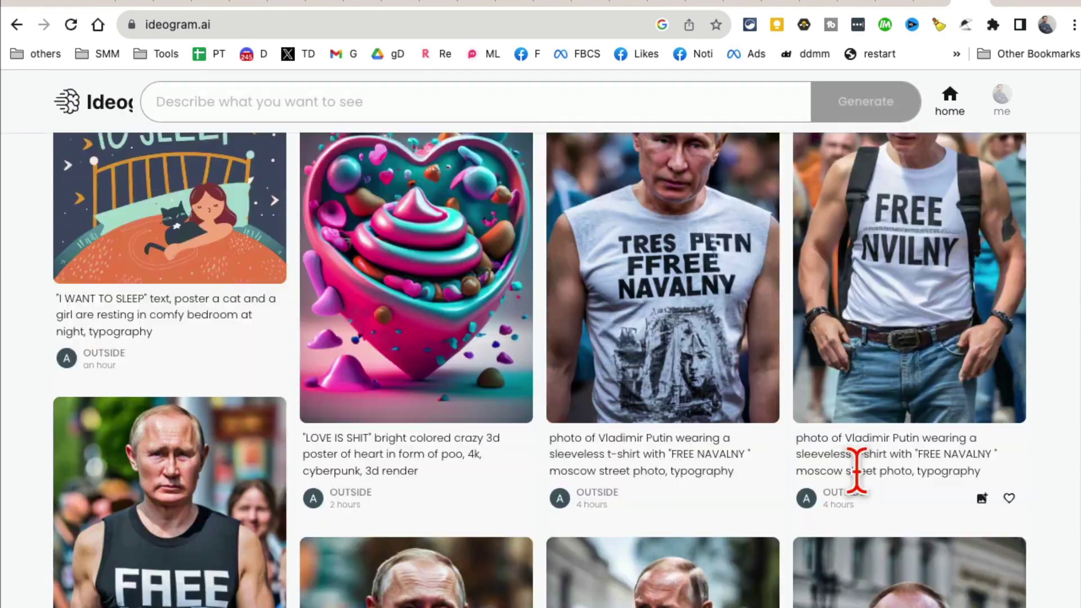
scroll(853, 450, down, 5)
scroll(850, 444, up, 11)
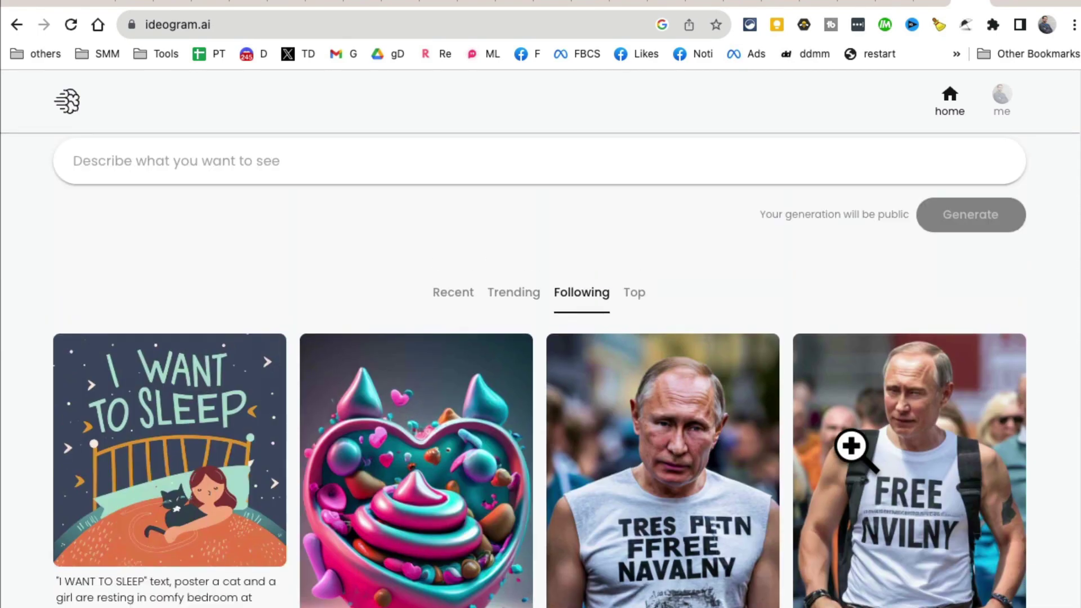
click(637, 290)
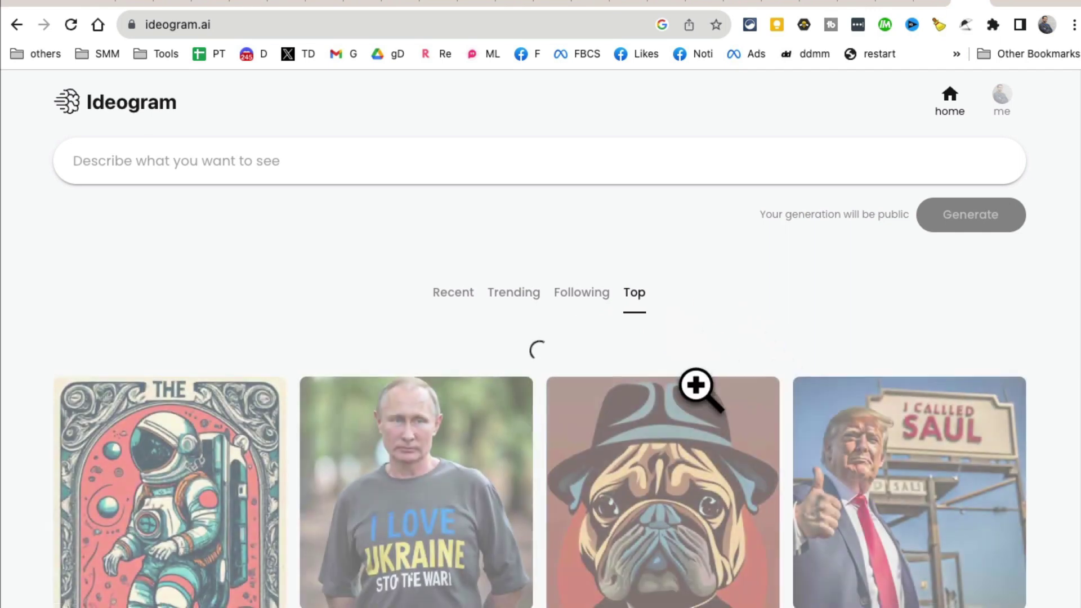
scroll(698, 386, down, 3)
scroll(951, 422, down, 6)
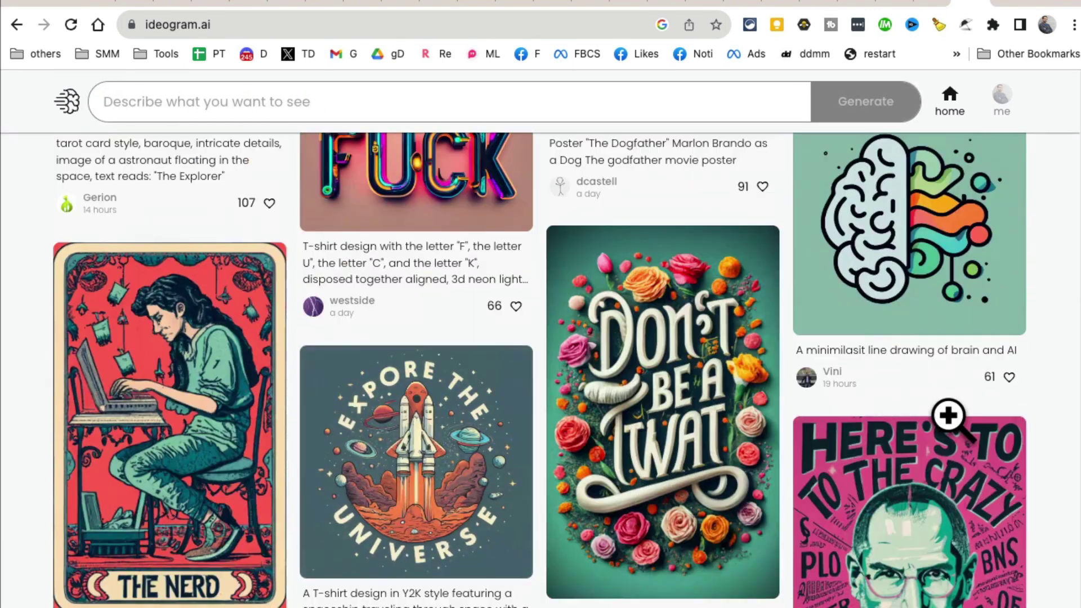
scroll(749, 405, down, 4)
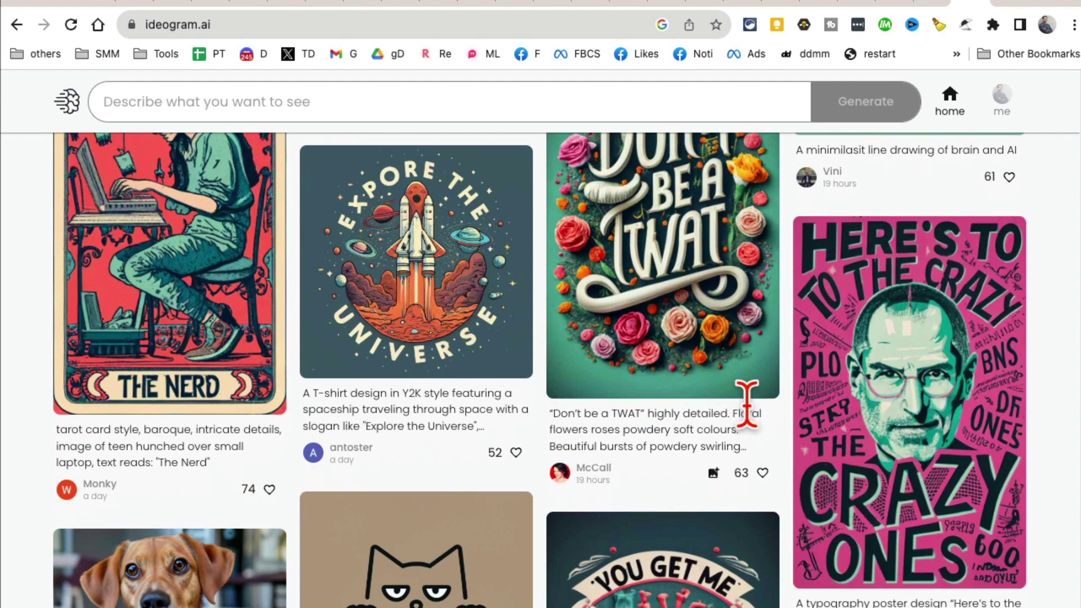
click(883, 360)
drag(769, 191, 494, 172)
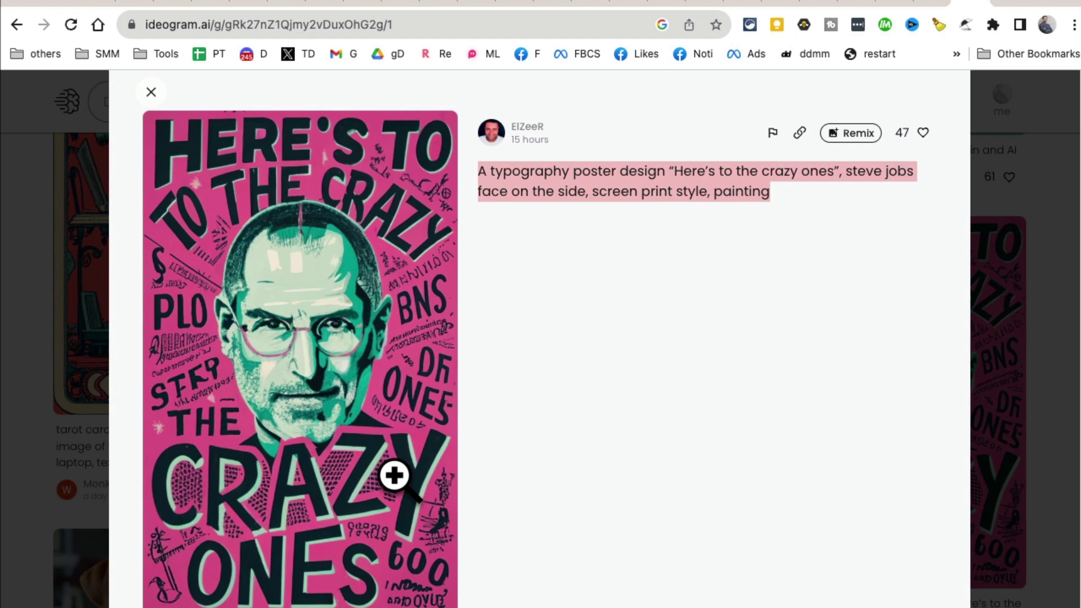
click(509, 177)
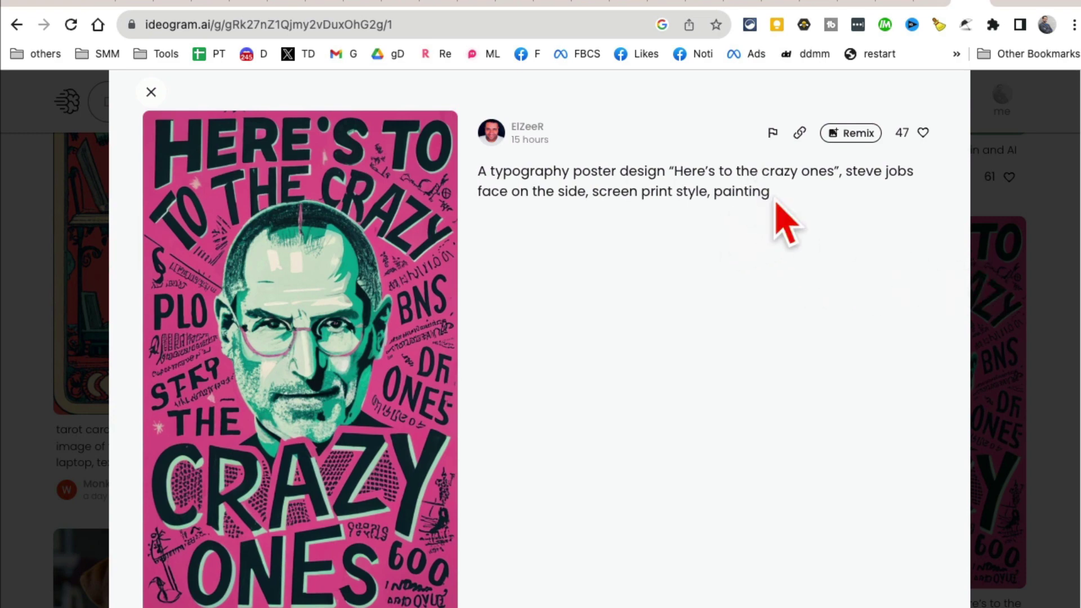
click(996, 313)
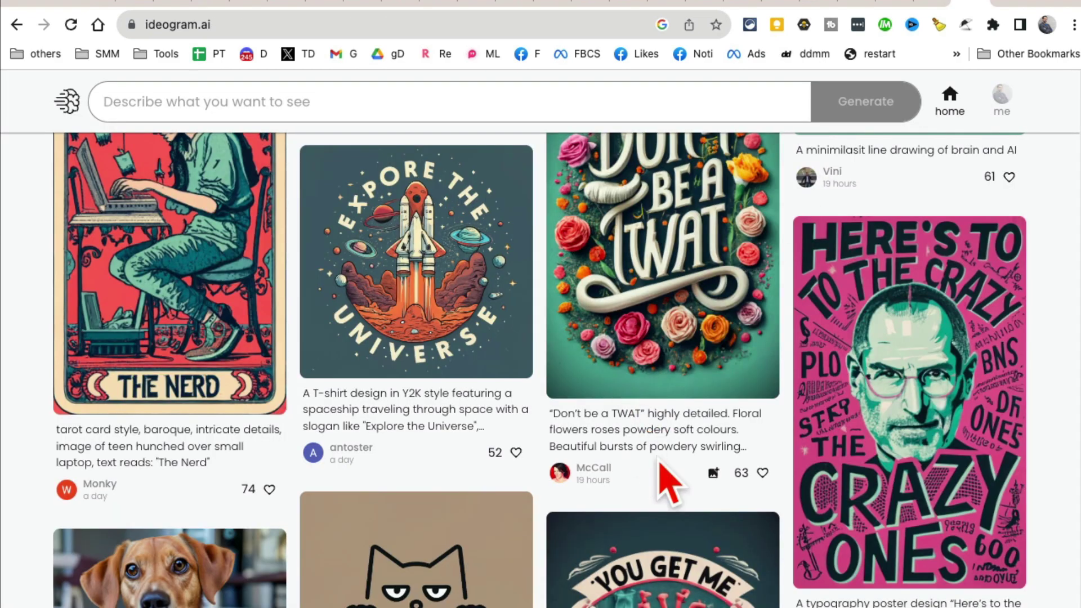
scroll(660, 461, down, 10)
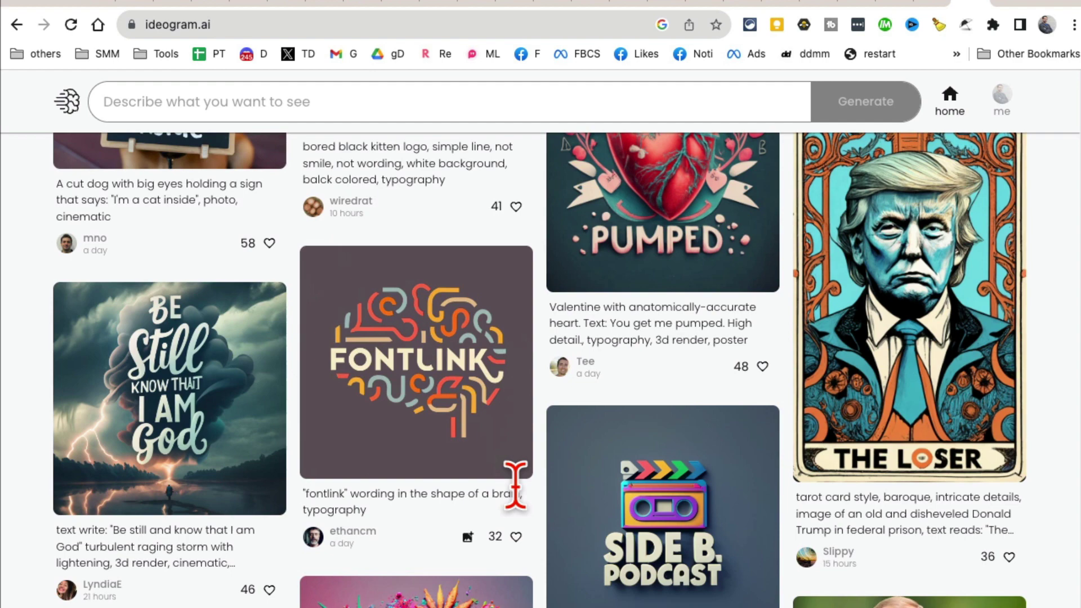
scroll(516, 484, down, 2)
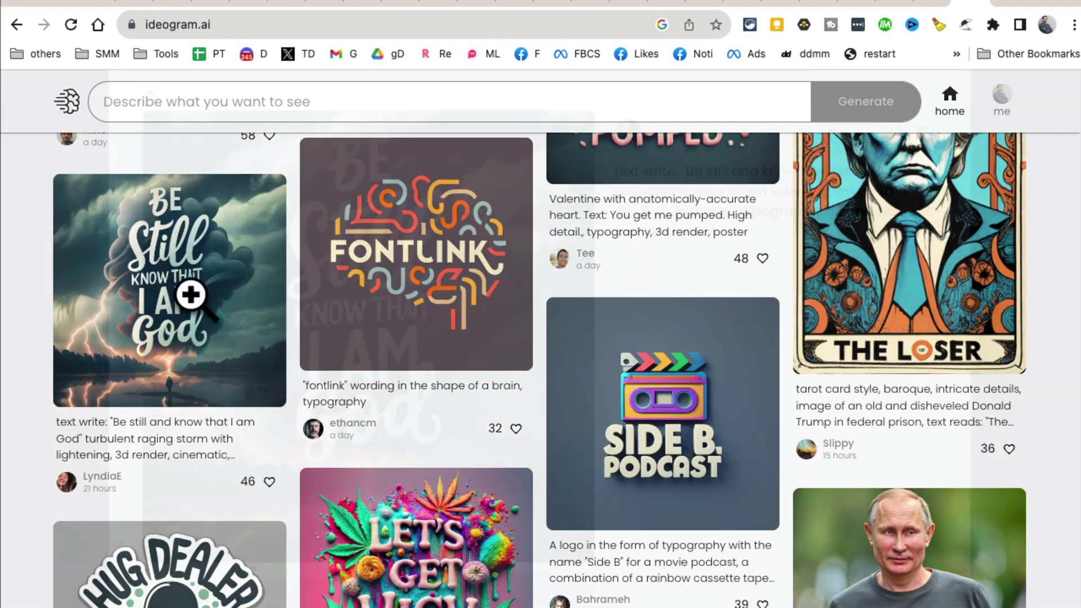
click(150, 270)
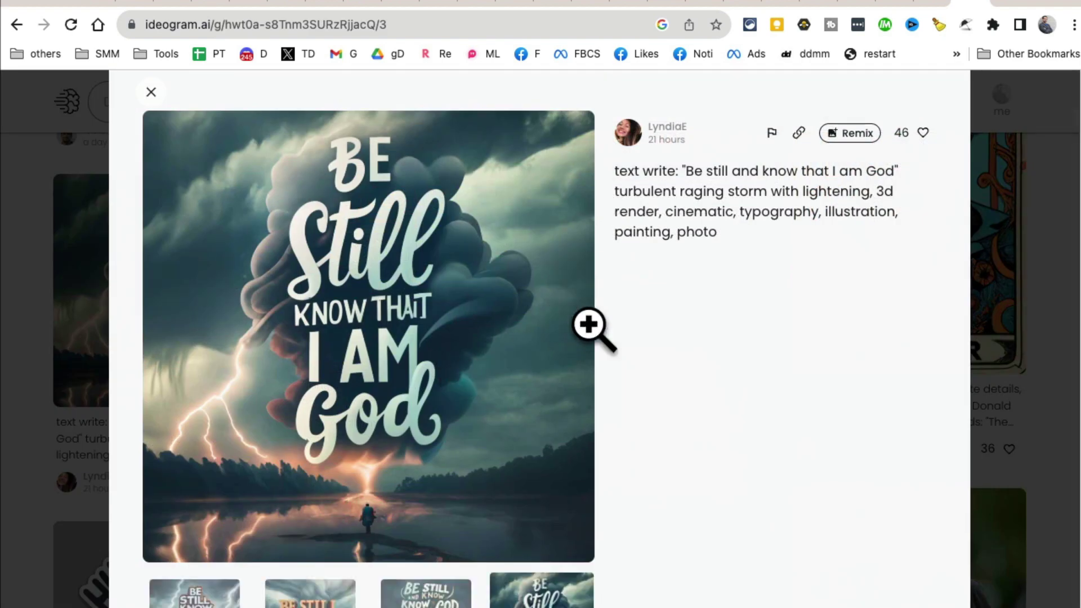
drag(694, 172, 743, 261)
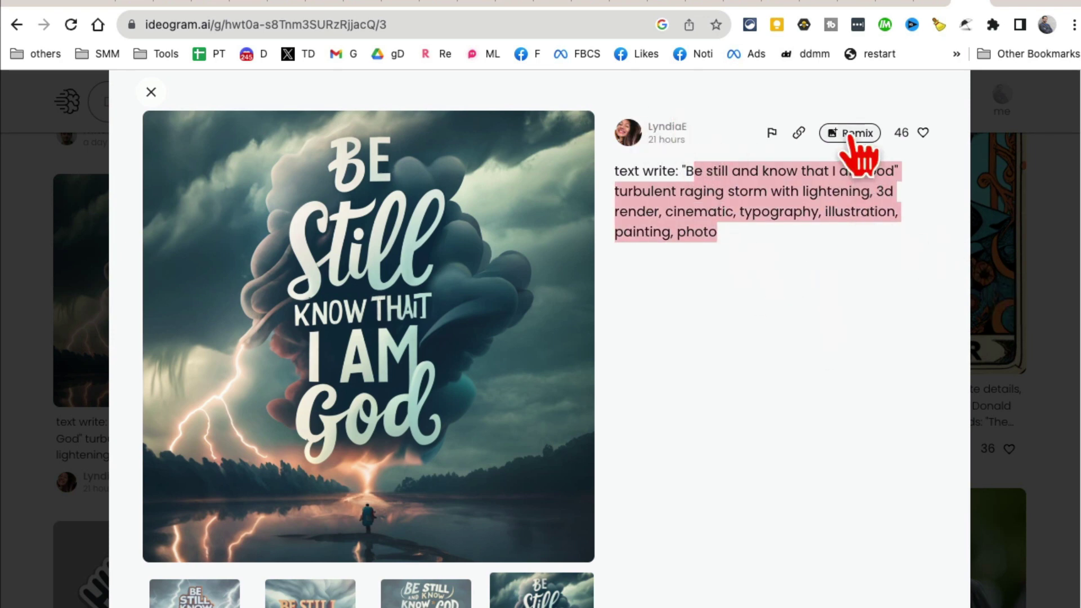
click(989, 349)
scroll(501, 377, up, 15)
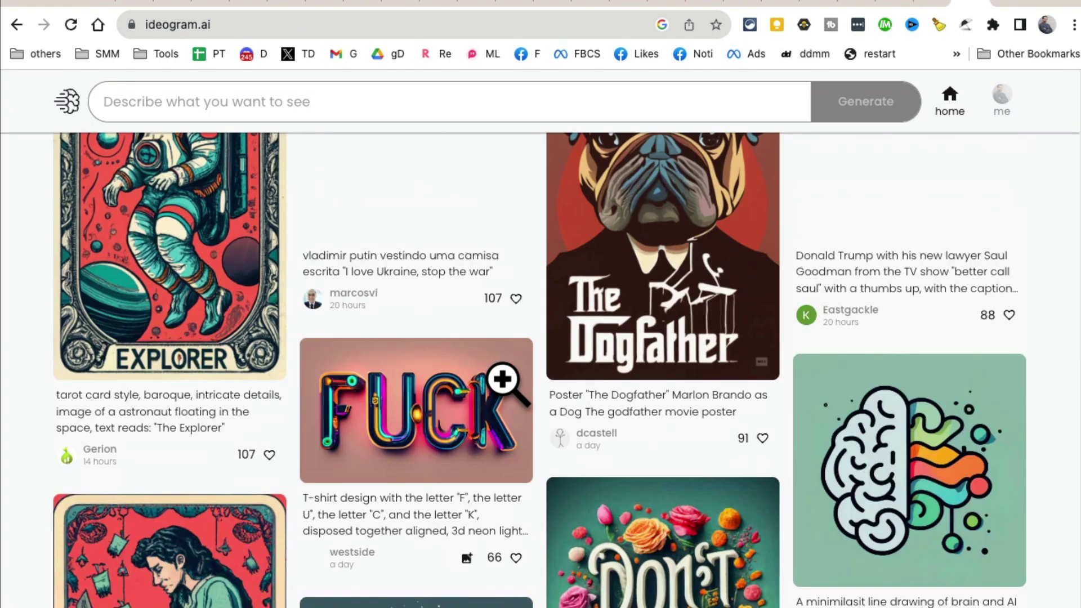
- Enter the prompt 'NEVER GIVE UP, stars, sky' in the prompt box
click(180, 158)
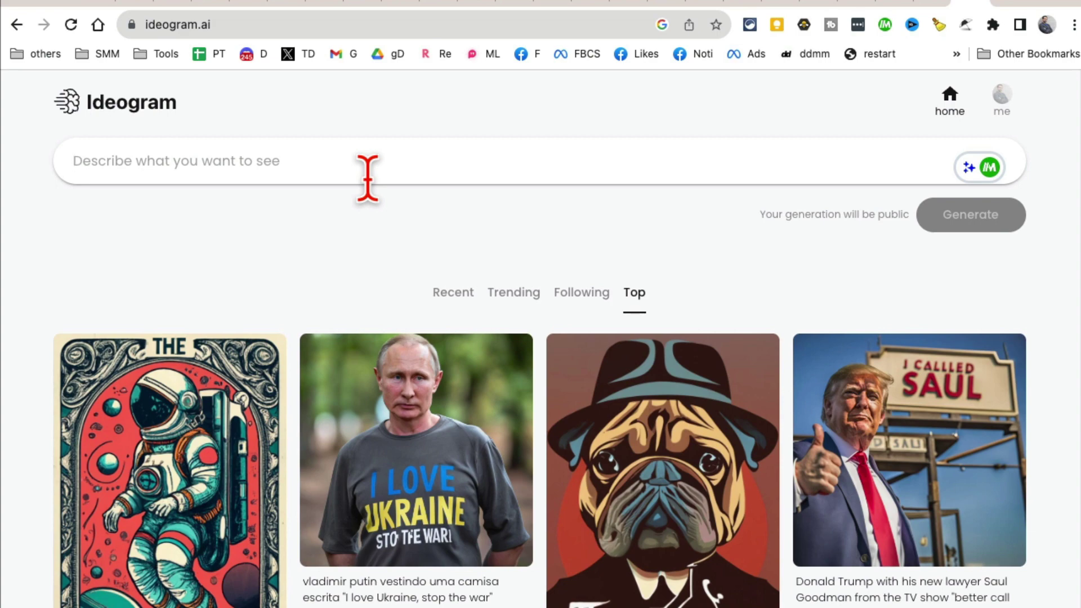
text(M)
key(BackSpace)
text(NEVER GIVE UP,)
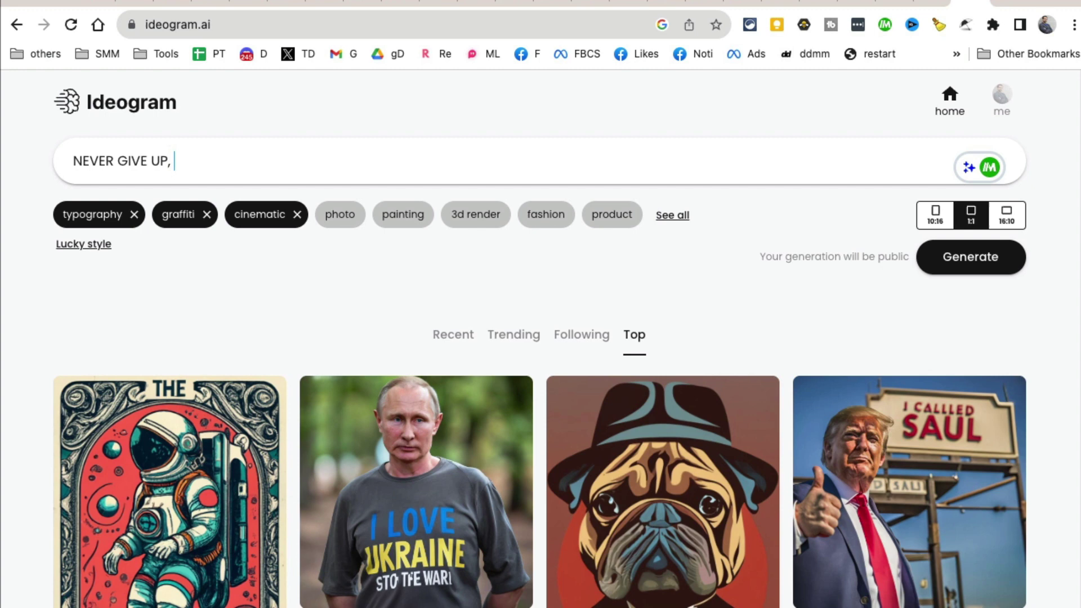
text(s, sky)
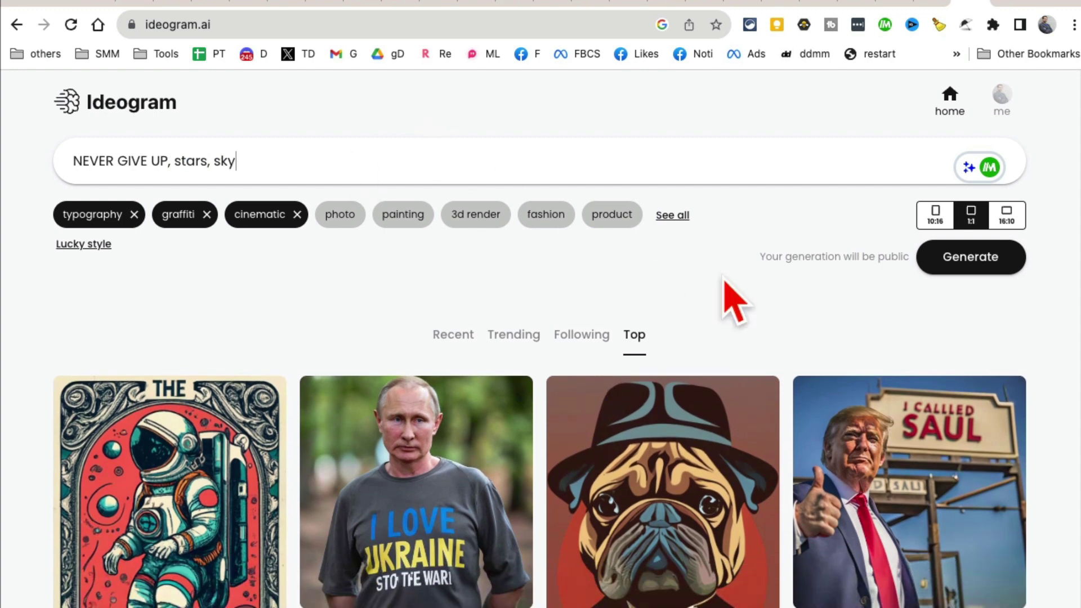
- Replace the cinematic style with photo and illustration, keeping typography and graffiti
click(673, 215)
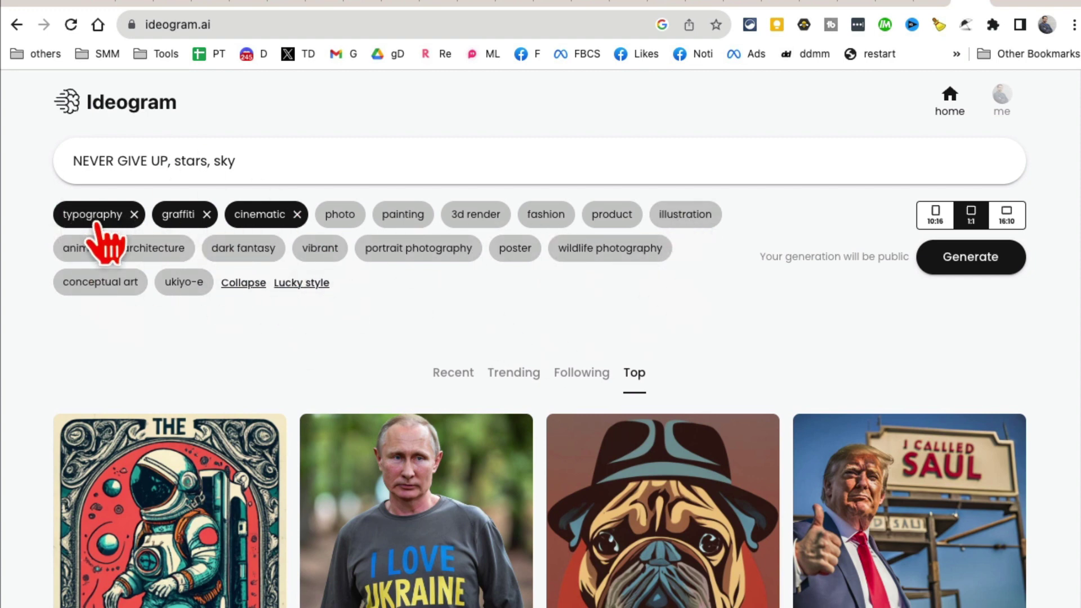
click(297, 215)
click(241, 221)
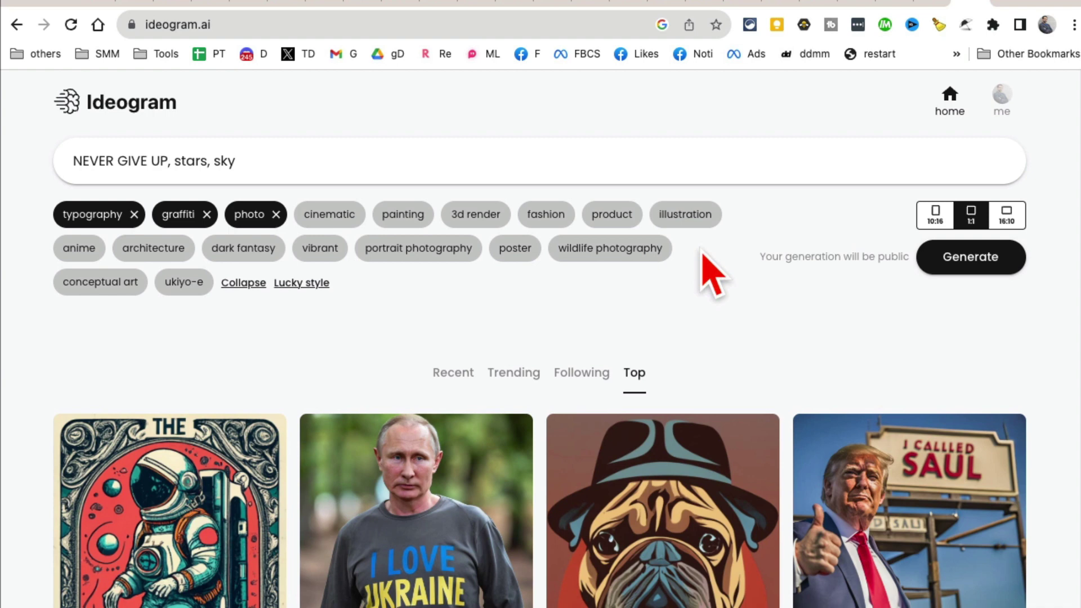
click(689, 223)
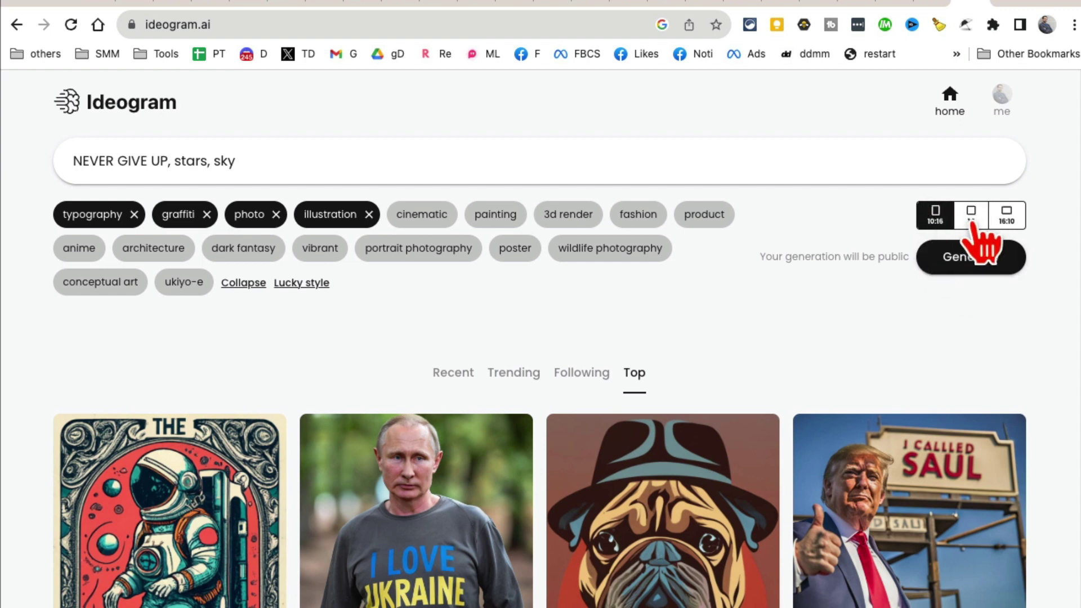
- Settle on the square 1:1 aspect ratio and generate the four images
click(926, 223)
click(932, 221)
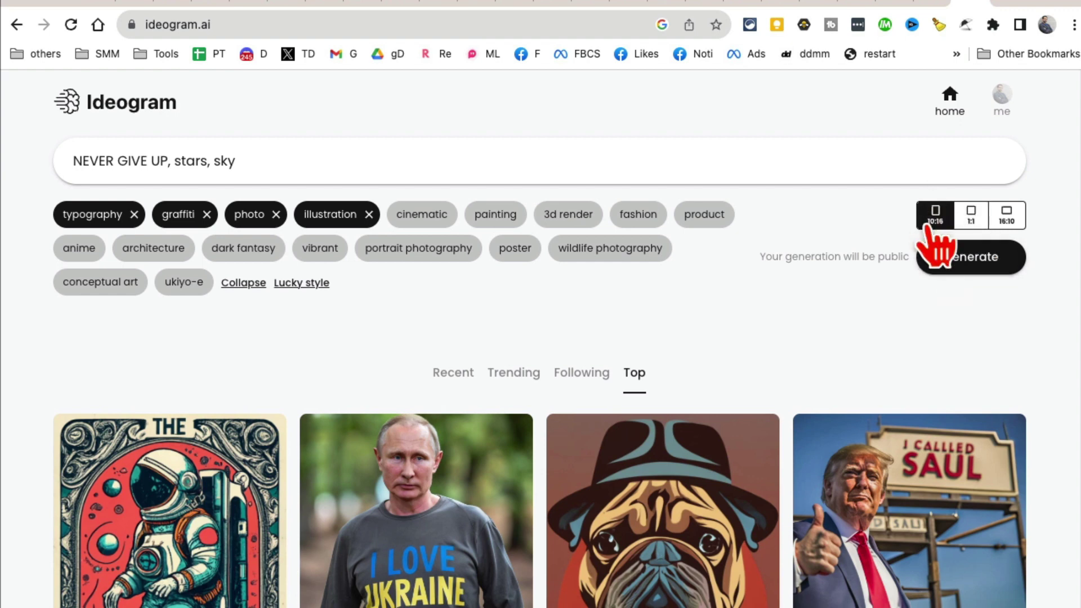
click(970, 220)
click(1007, 219)
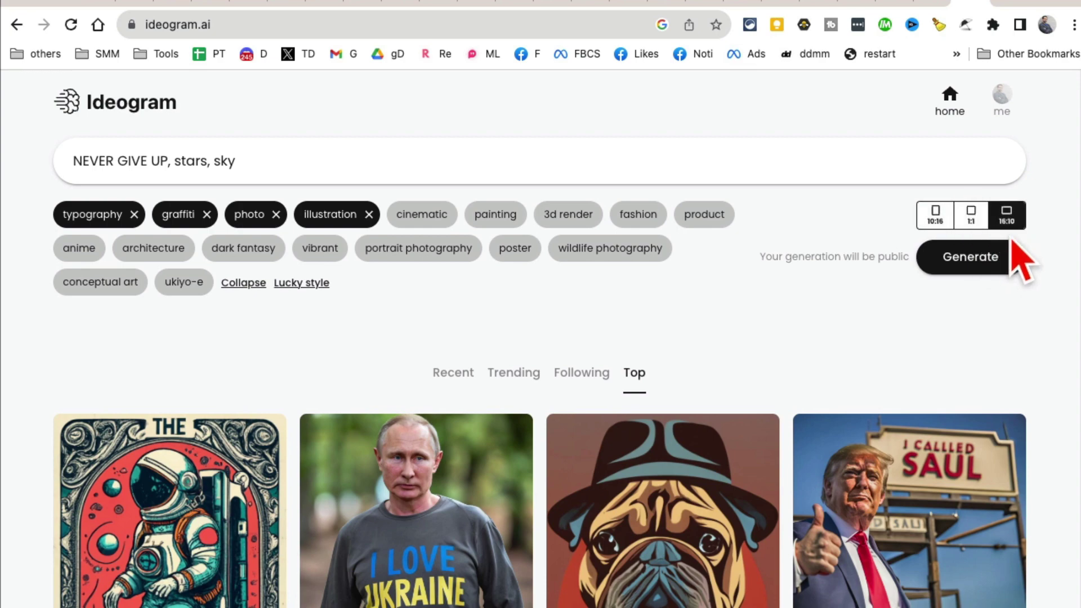
click(973, 221)
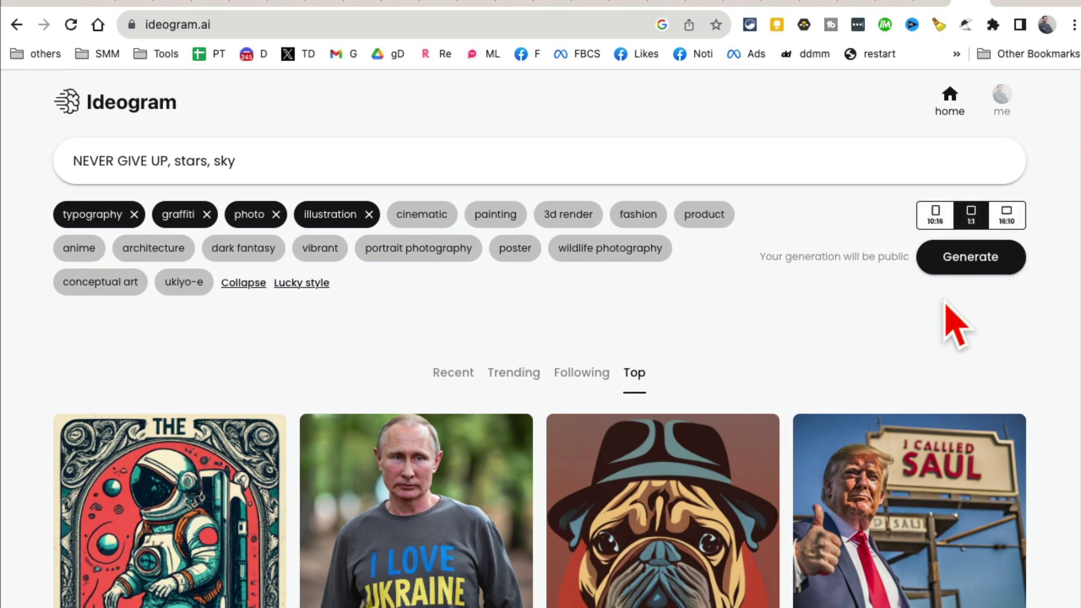
click(966, 268)
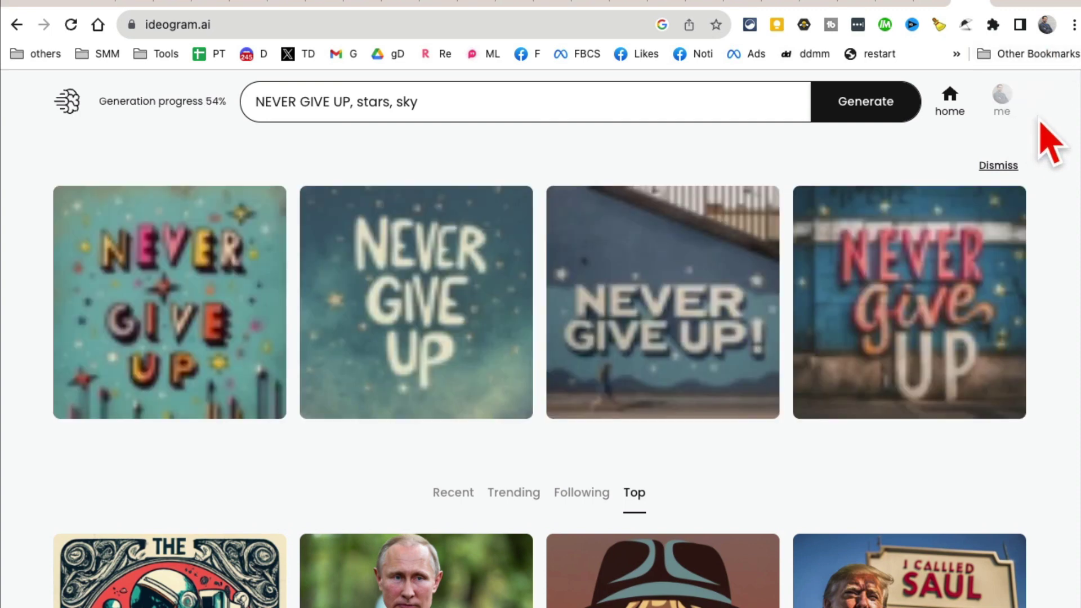
- View each of the four NEVER GIVE UP results enlarged
click(204, 298)
scroll(411, 496, down, 2)
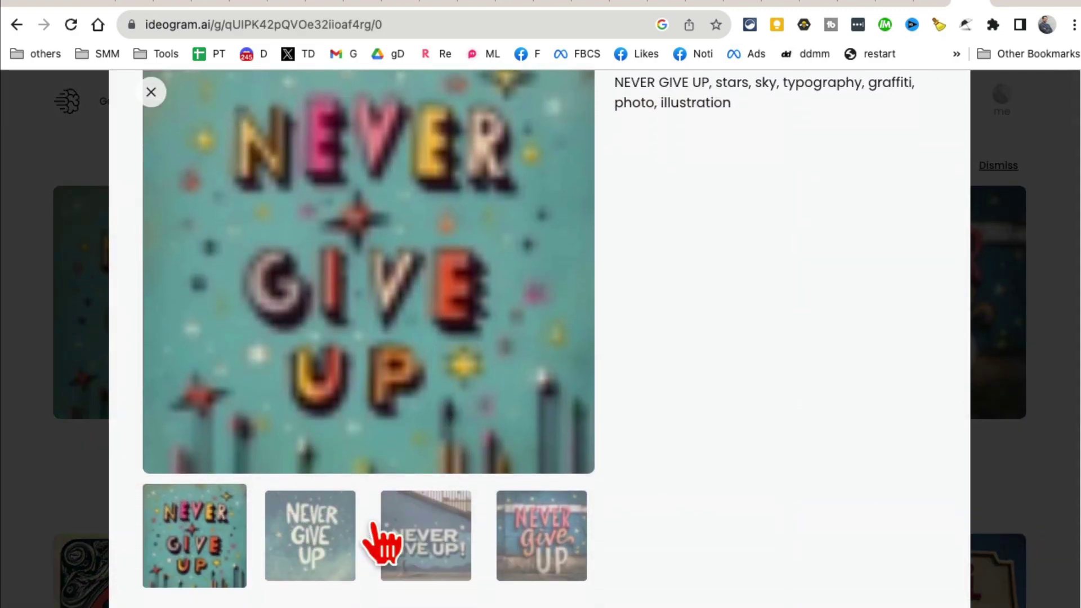
click(302, 557)
click(456, 584)
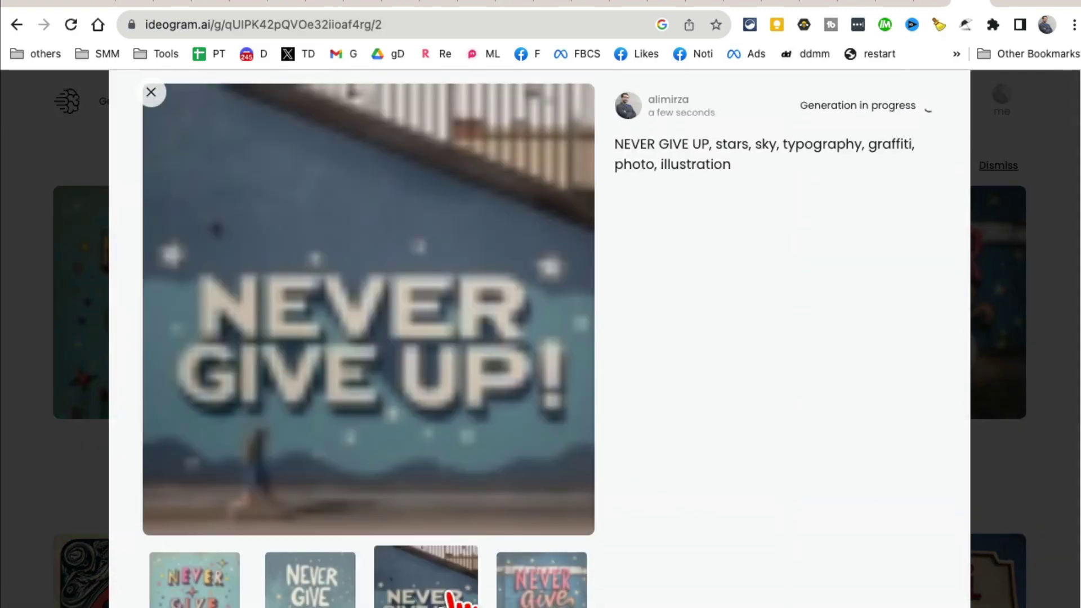
click(535, 597)
scroll(805, 321, down, 1)
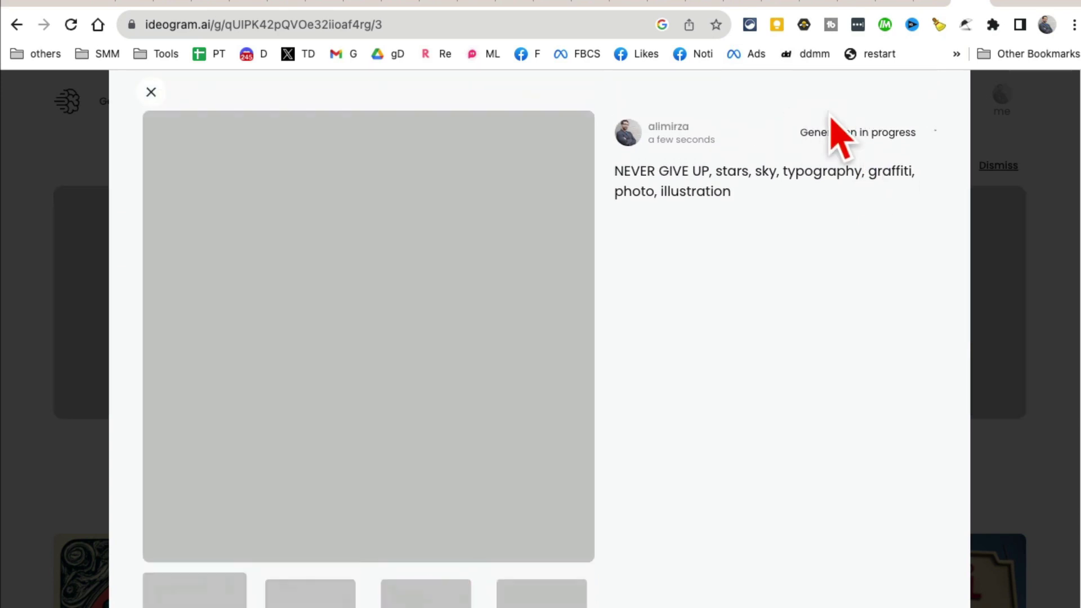
scroll(816, 349, down, 1)
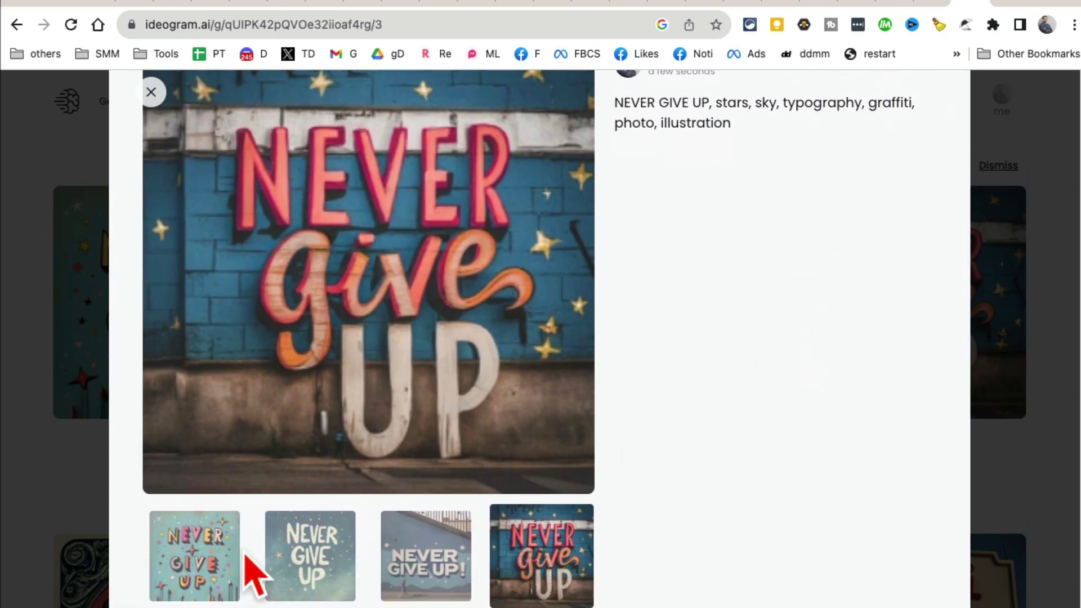
- Review the four images again, including the mural and brick wall versions, then close the view
click(237, 566)
click(315, 580)
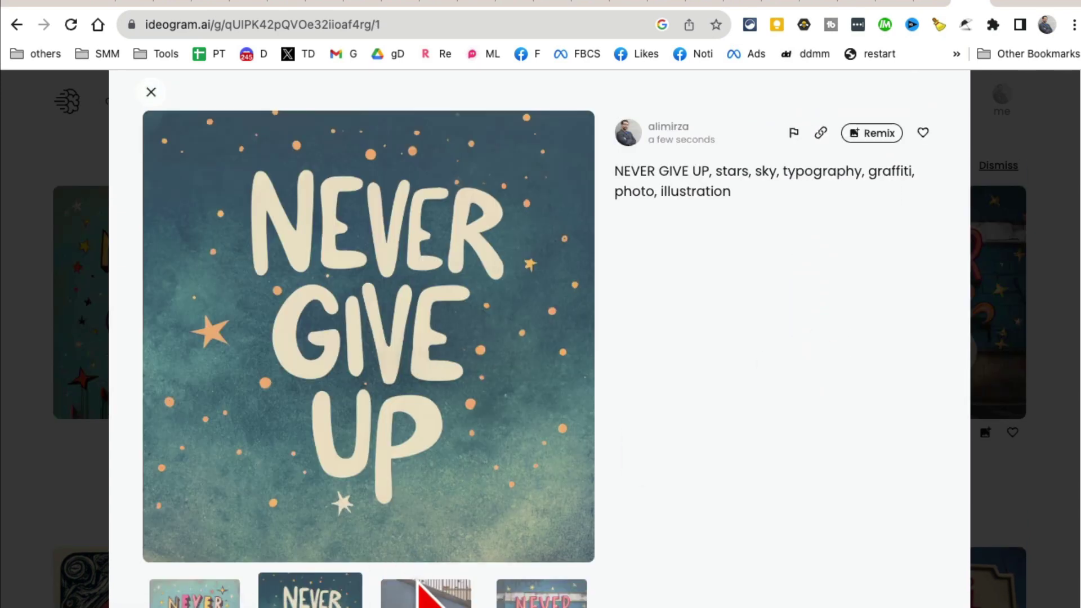
click(429, 586)
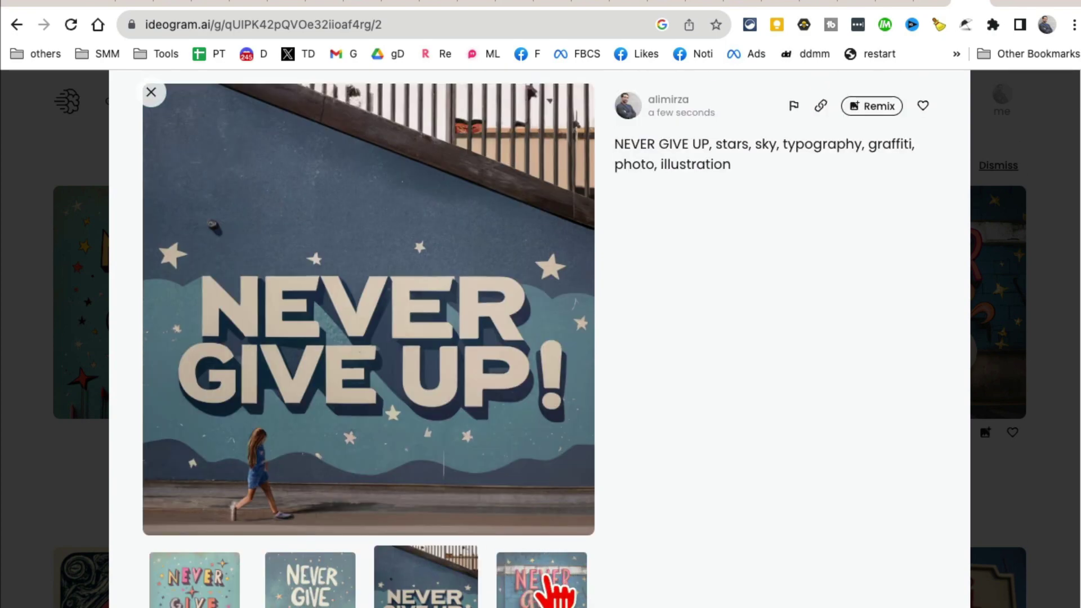
click(554, 588)
scroll(487, 463, down, 1)
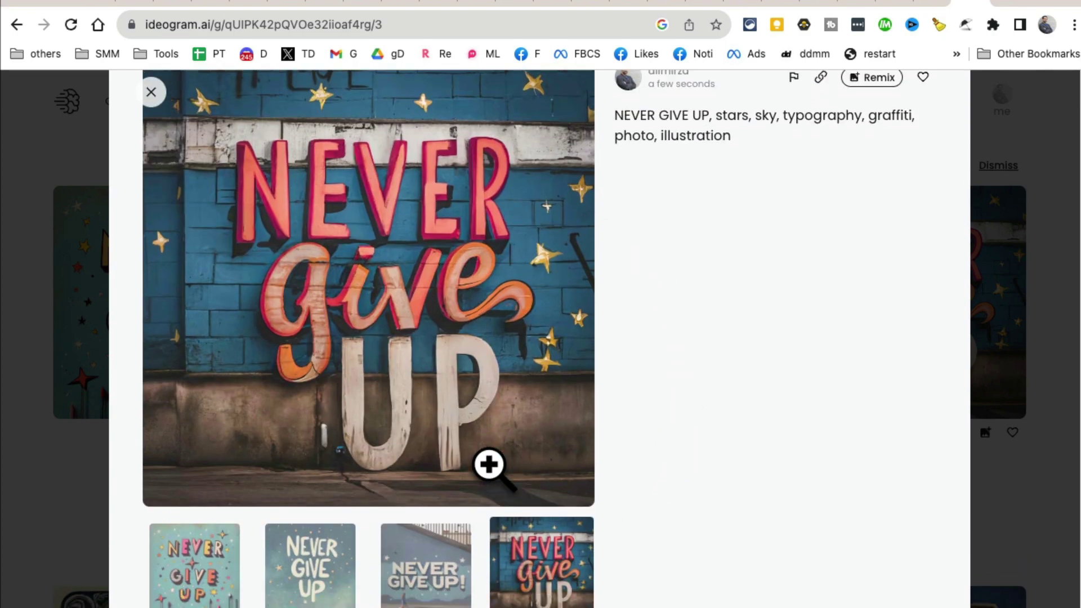
scroll(489, 464, up, 2)
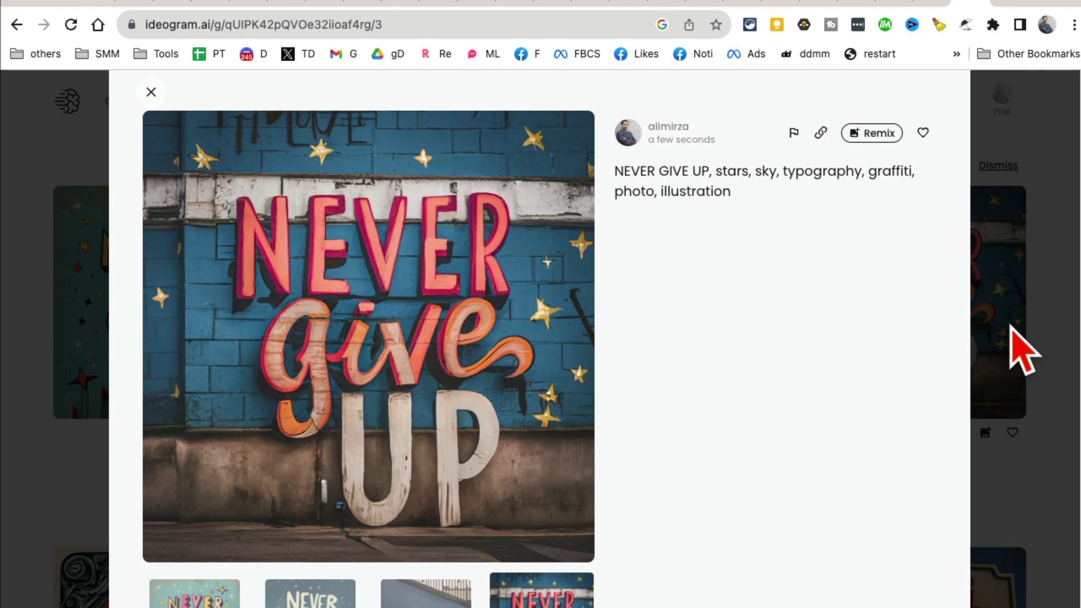
click(1011, 329)
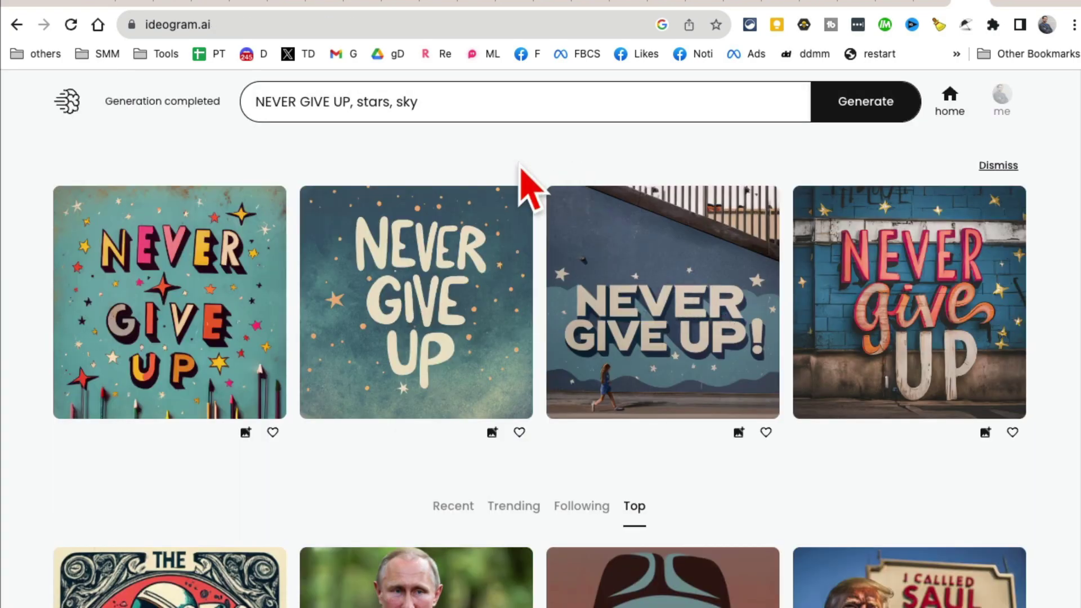
- Prompt 'Text: "work smart NOT hard", sunrise, sky', swap graffiti for cinematic, and generate
click(459, 101)
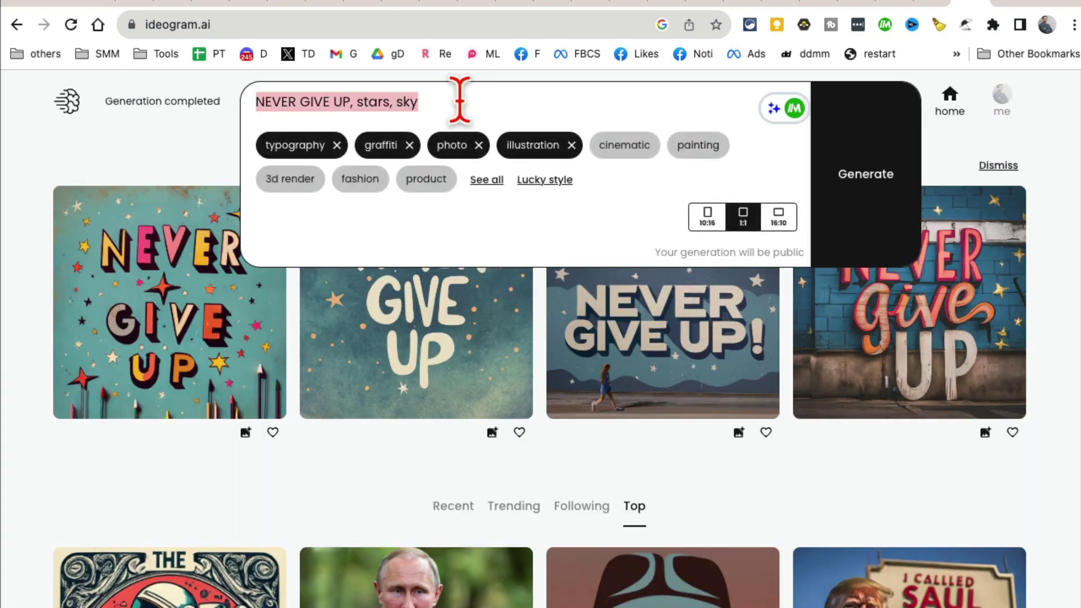
text(T)
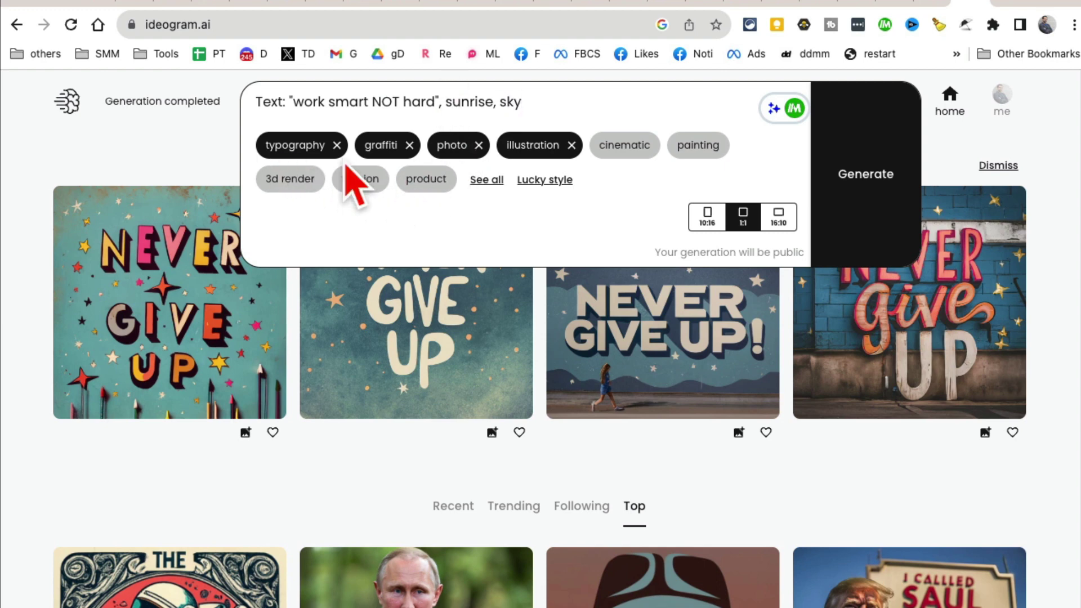
click(409, 145)
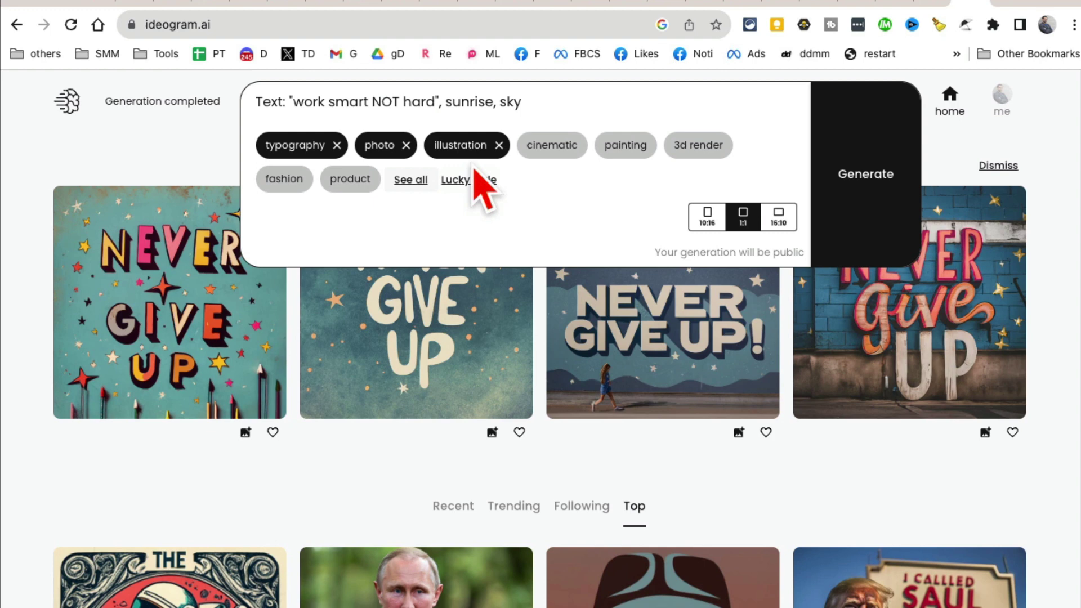
click(418, 180)
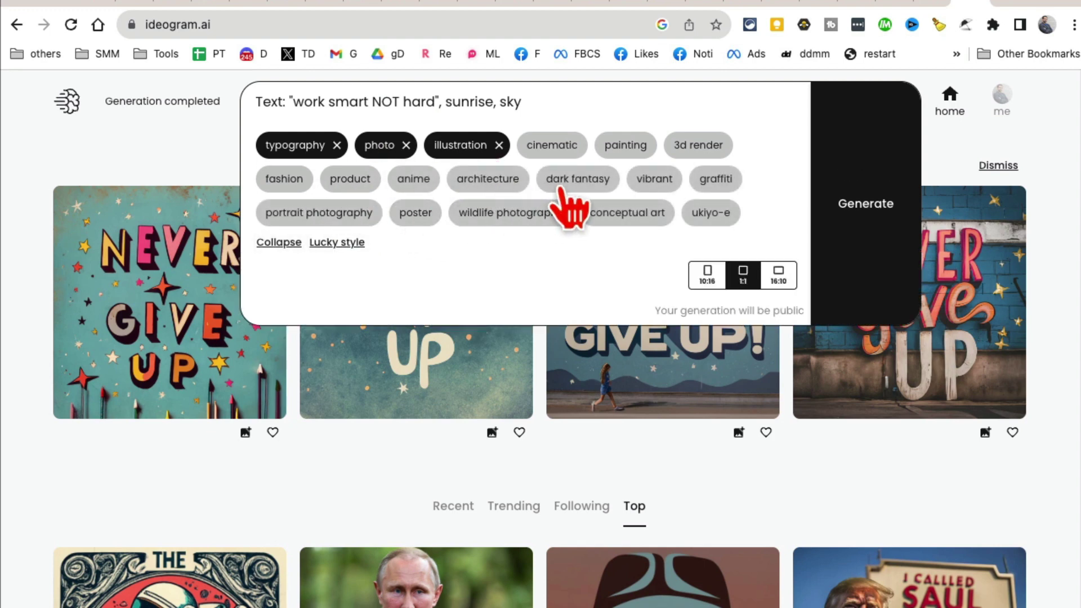
click(555, 148)
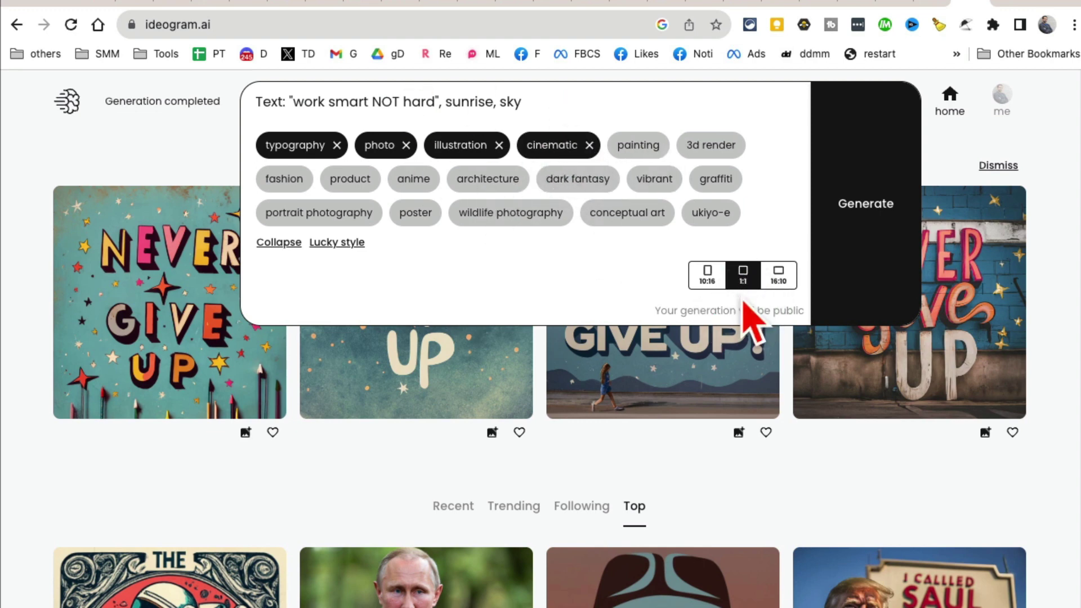
click(881, 235)
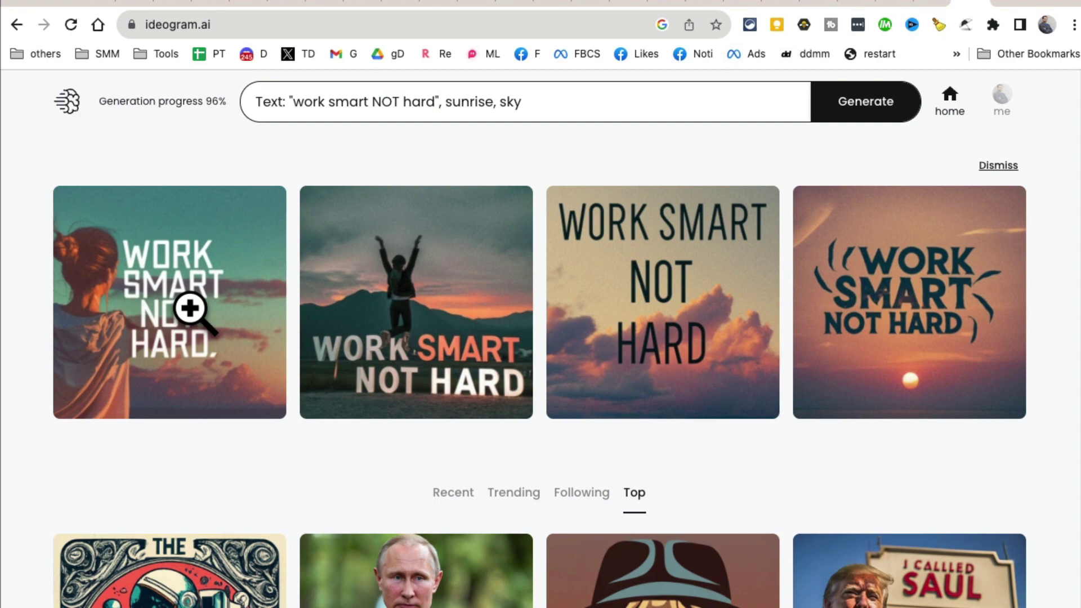
- View the four WORK SMART NOT HARD images enlarged, then go to the account profile
click(188, 309)
scroll(473, 405, down, 3)
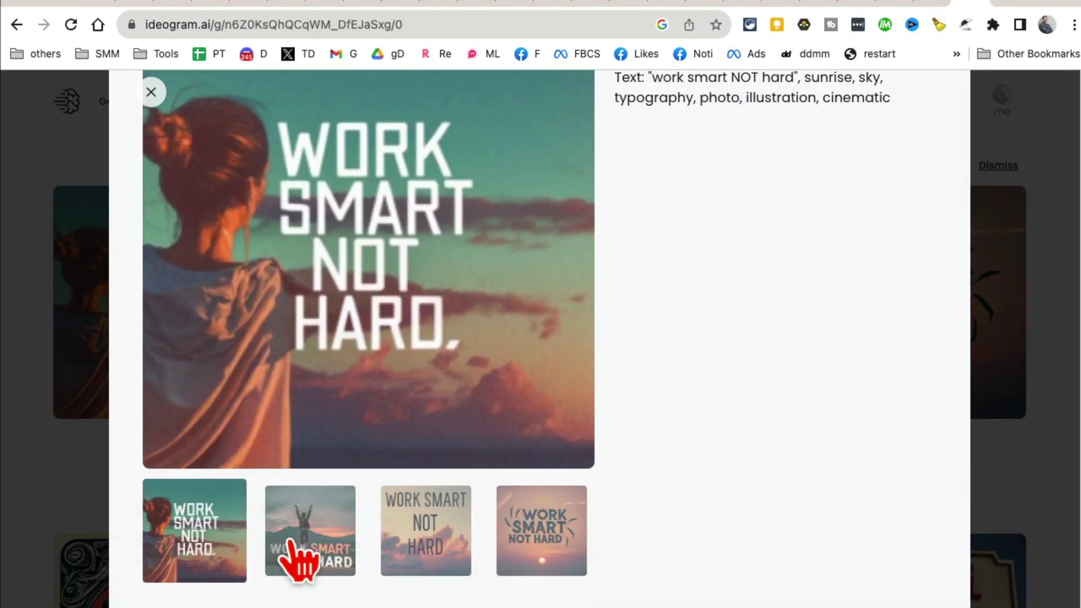
click(295, 559)
scroll(473, 513, down, 1)
scroll(479, 506, down, 2)
click(444, 543)
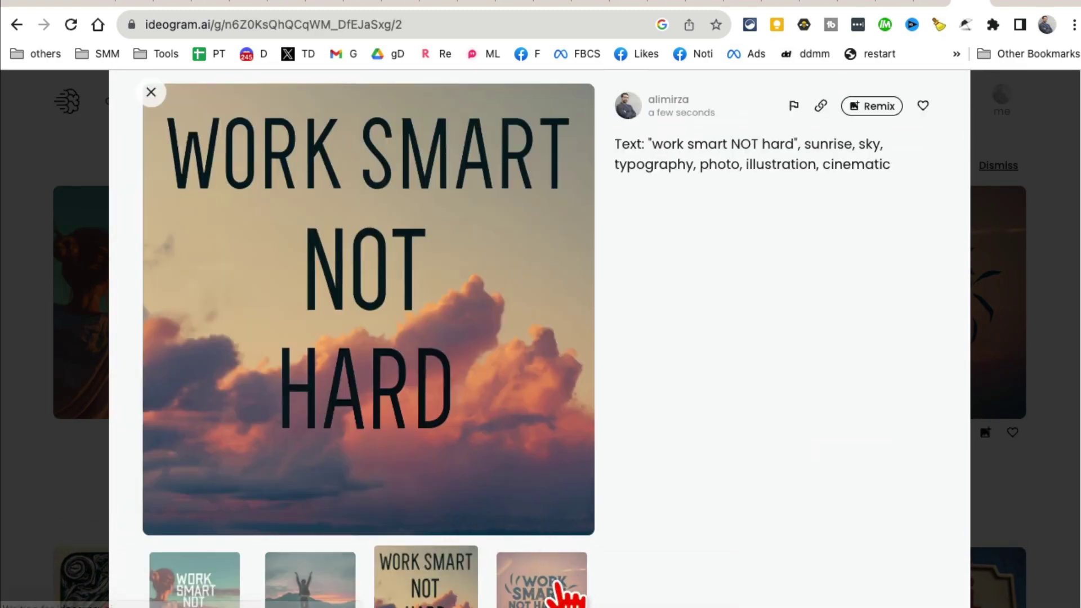
click(566, 588)
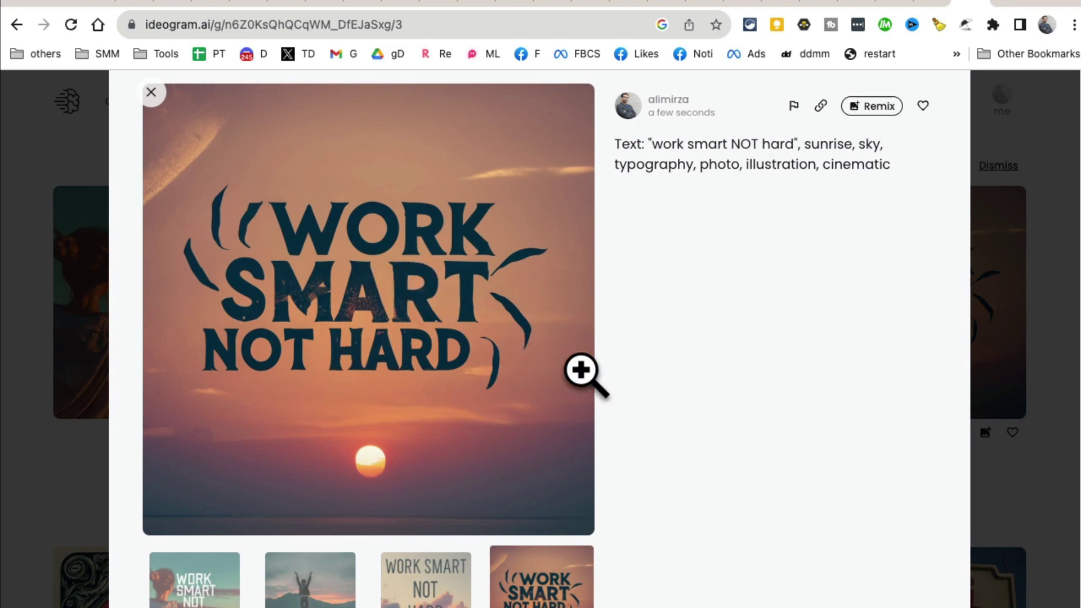
click(1013, 388)
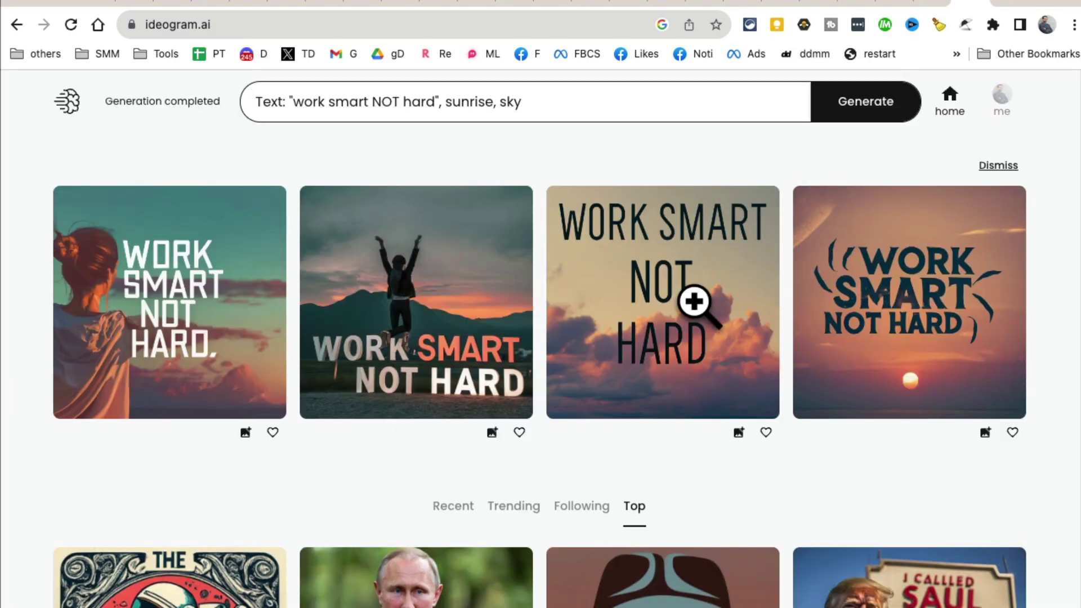
click(1002, 104)
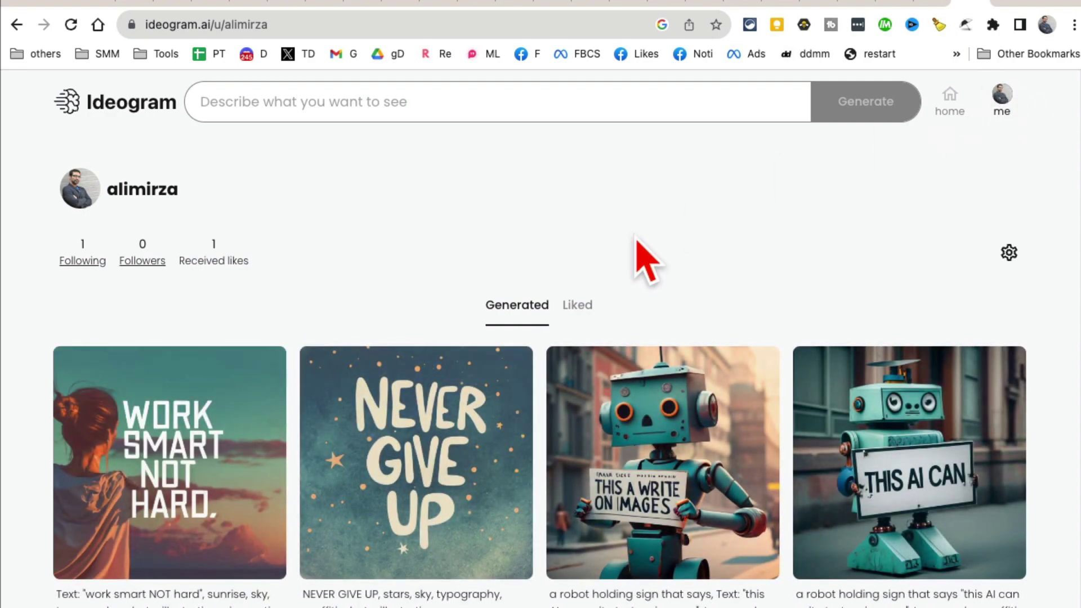
scroll(620, 270, down, 1)
scroll(622, 386, down, 3)
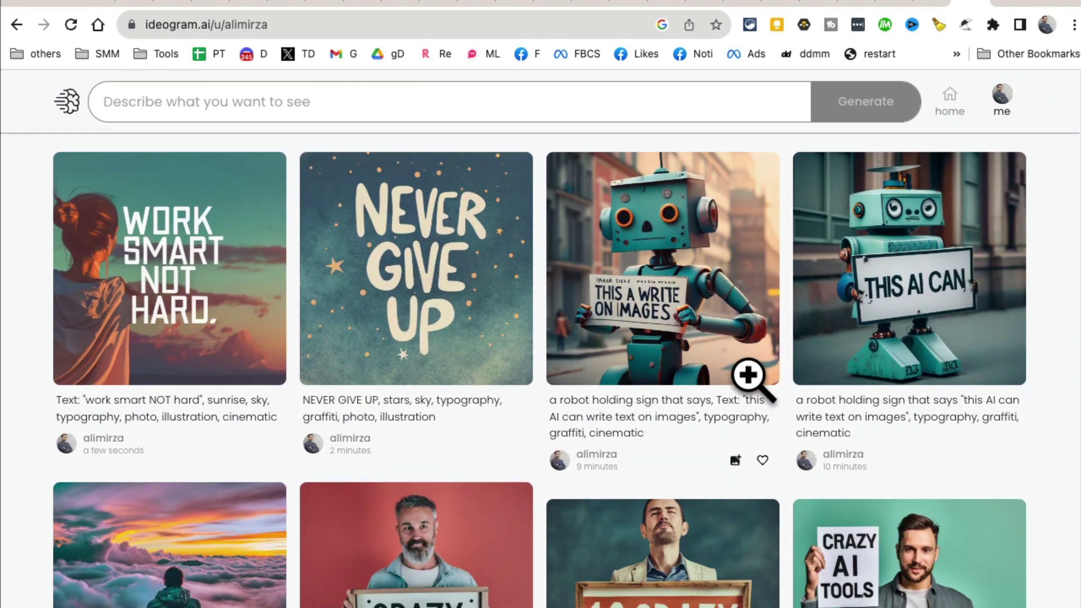
scroll(746, 375, up, 4)
scroll(506, 362, down, 3)
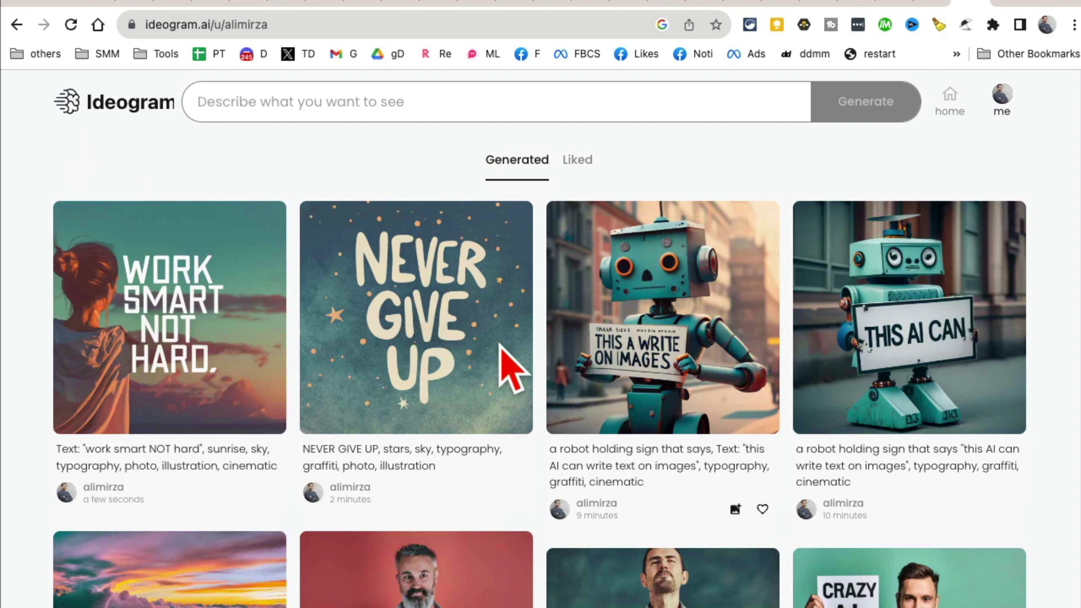
scroll(129, 375, down, 2)
scroll(150, 378, up, 5)
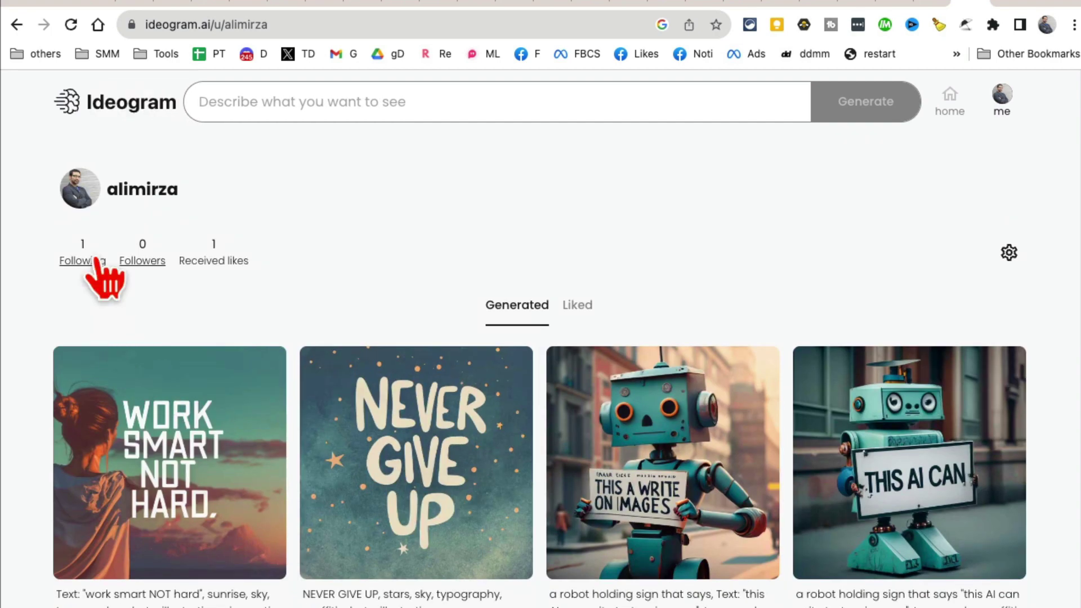
click(80, 261)
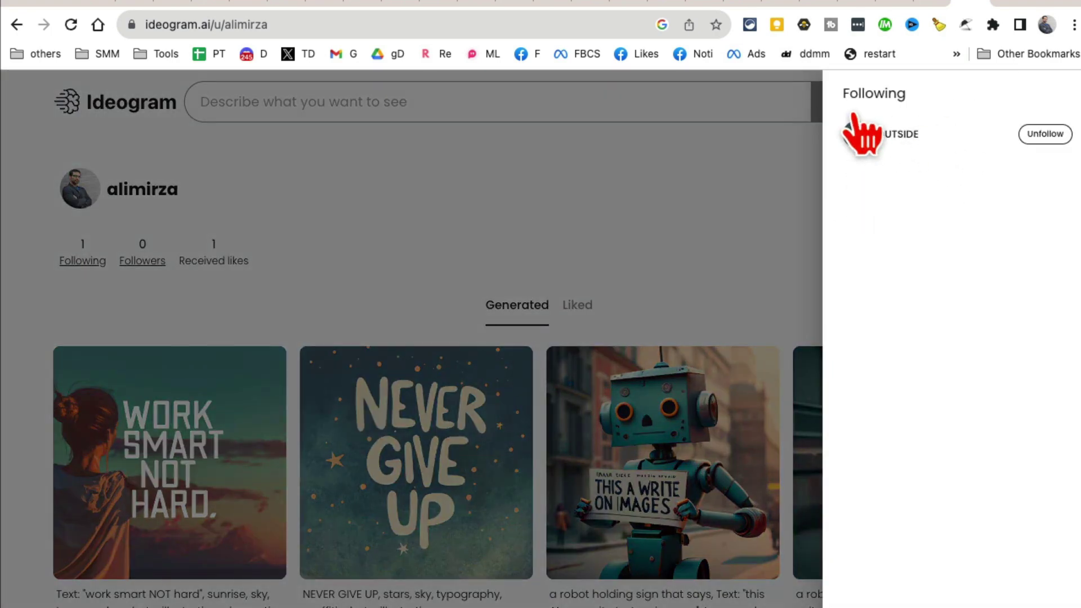
click(458, 212)
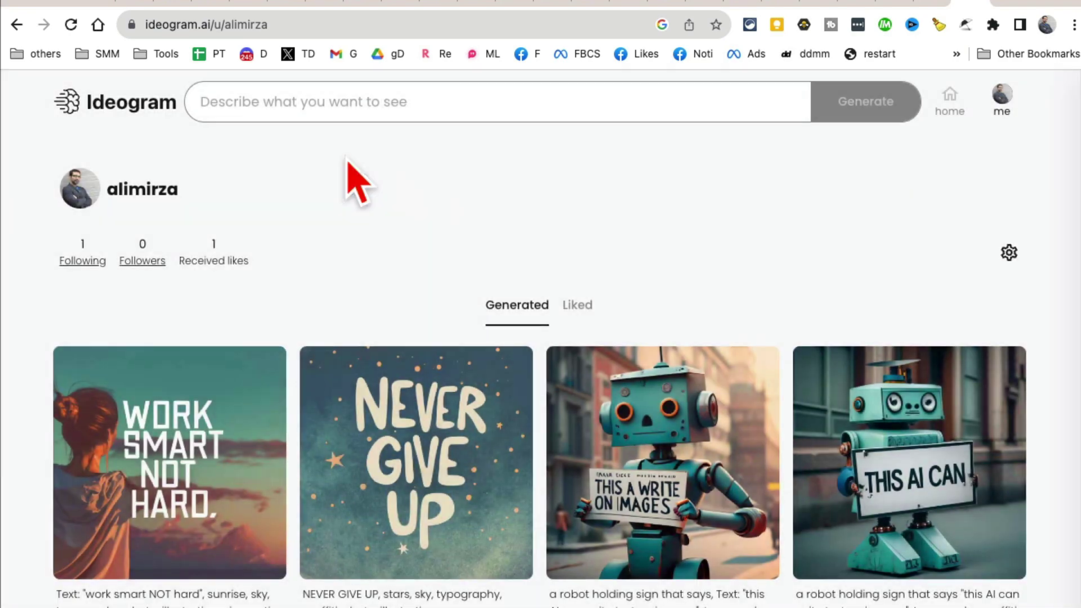
- Go back to the Ideogram home page and scroll the Trending feed down and back up
click(138, 115)
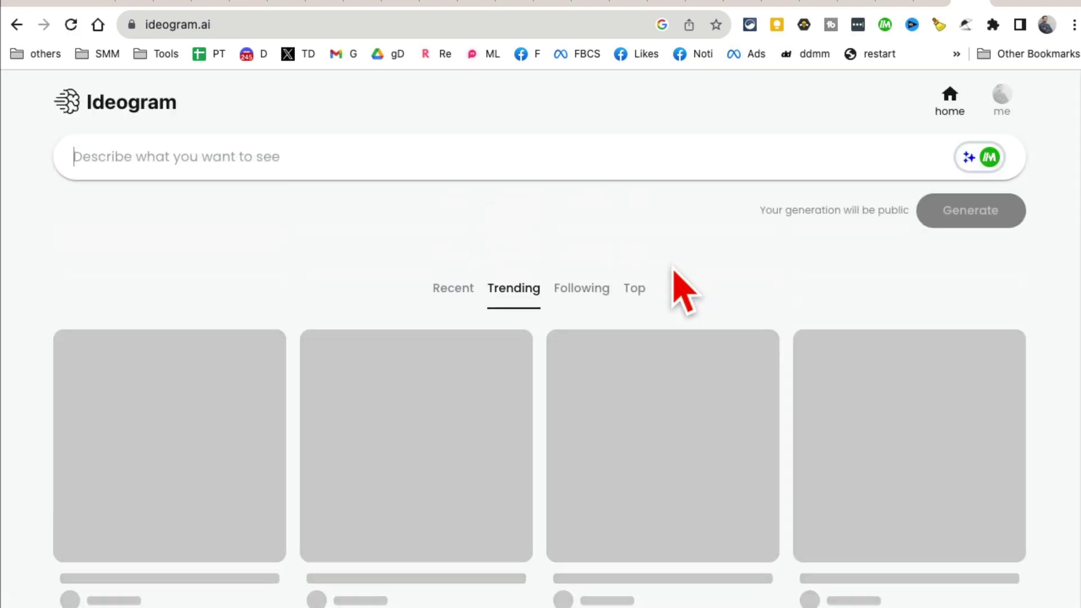
scroll(90, 349, down, 2)
scroll(839, 316, down, 3)
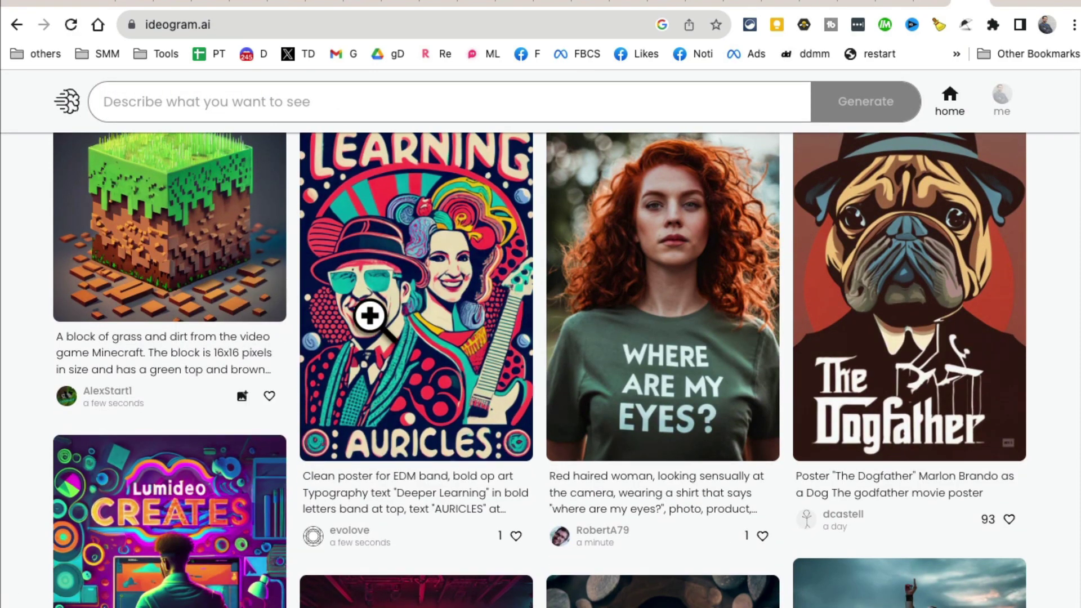
scroll(929, 331, down, 2)
scroll(929, 331, down, 15)
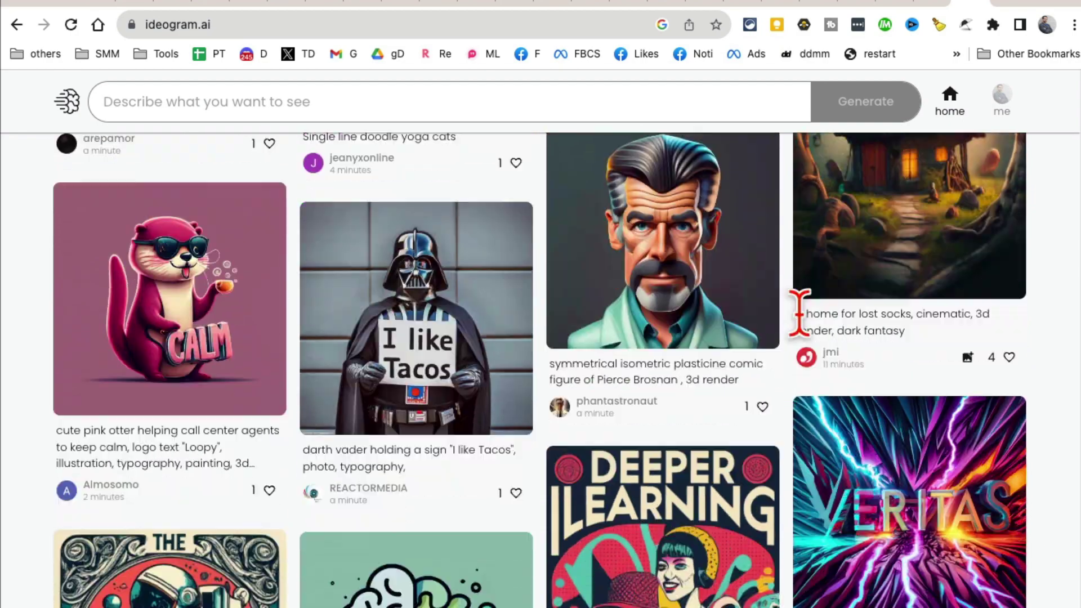
scroll(801, 321, down, 5)
scroll(801, 320, down, 5)
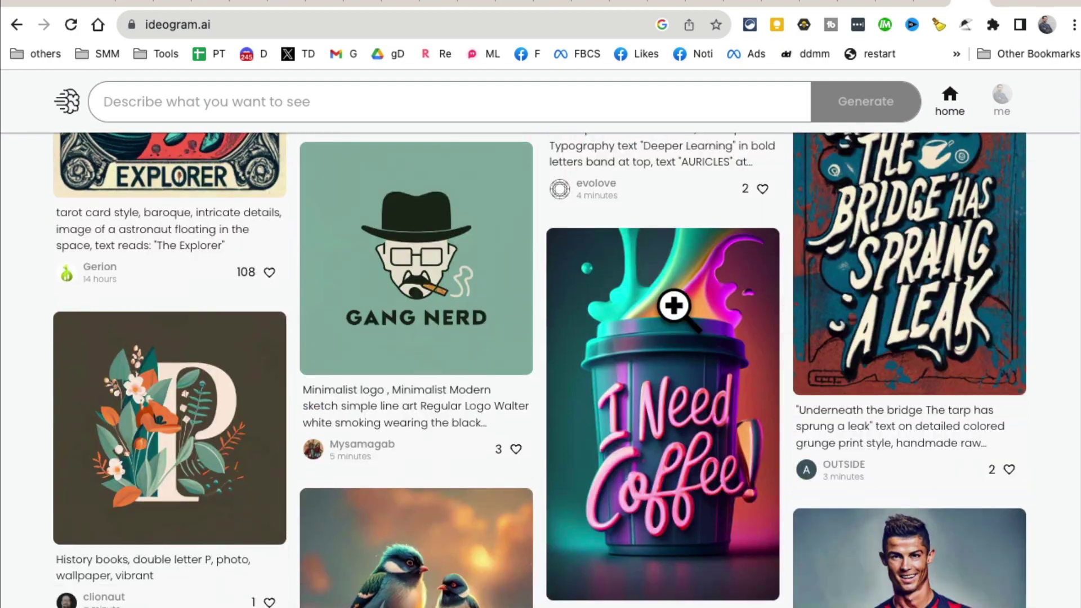
scroll(509, 304, down, 5)
scroll(510, 304, up, 20)
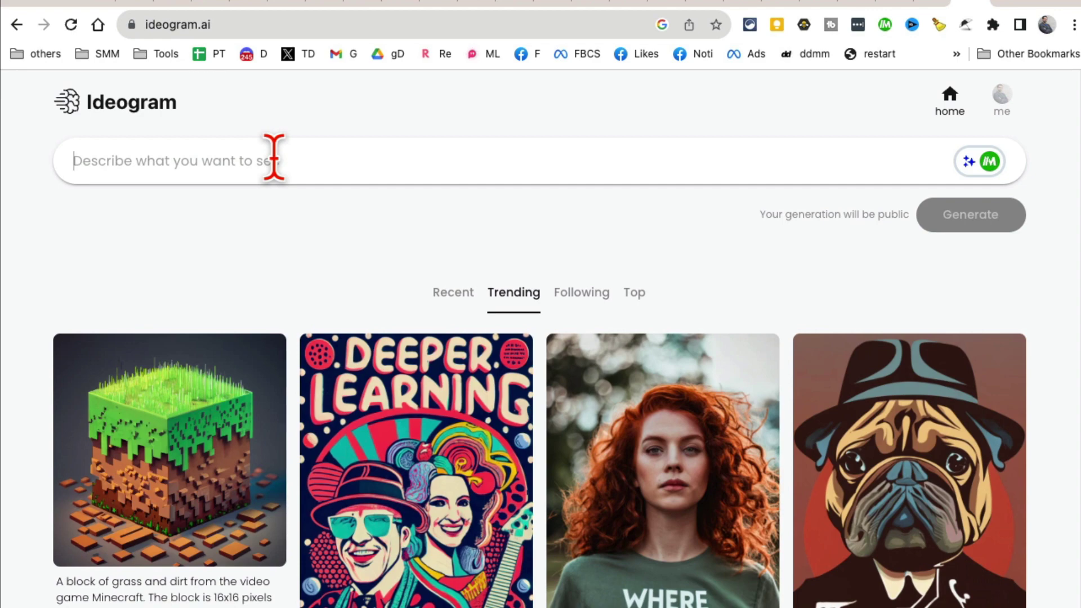
- Prompt a person holding a 'LIVE IN THE NOW' sign and generate at 10:16
click(274, 161)
text(person holding the sign that says "LIVE IN THE NOW)
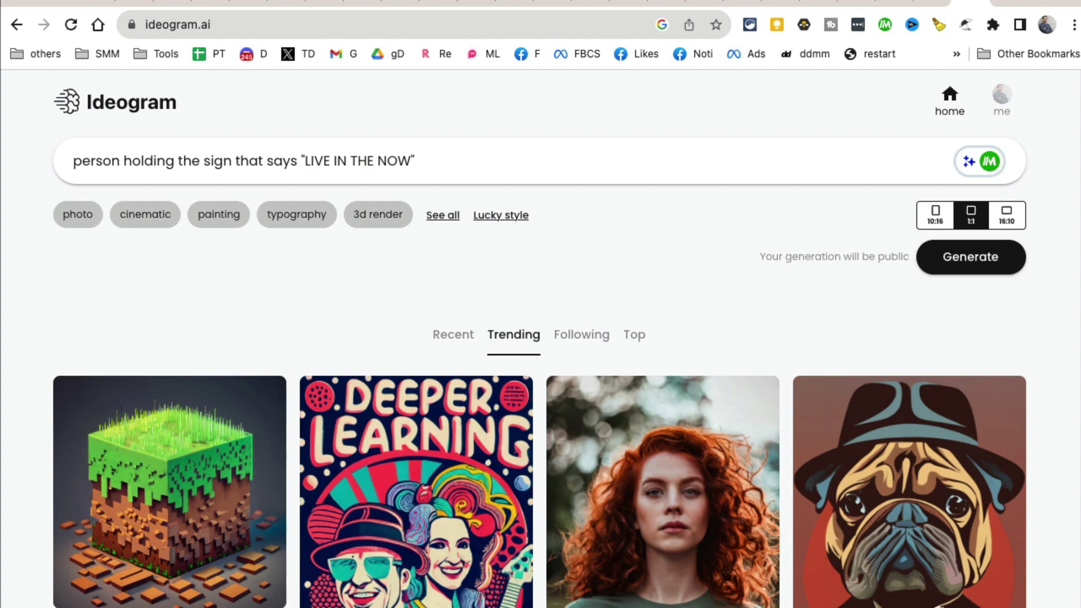
click(933, 219)
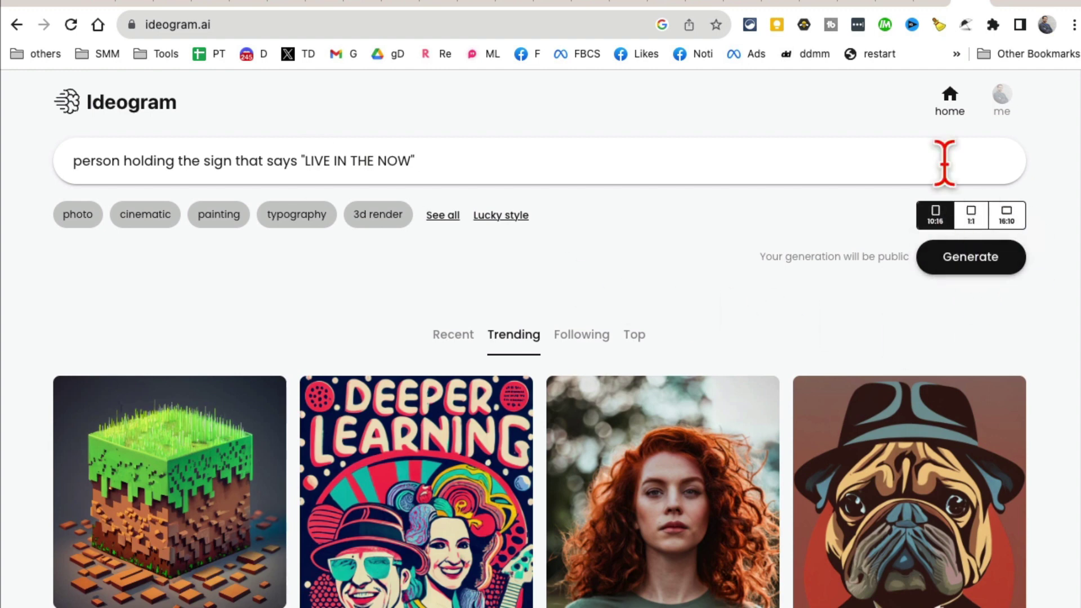
click(964, 269)
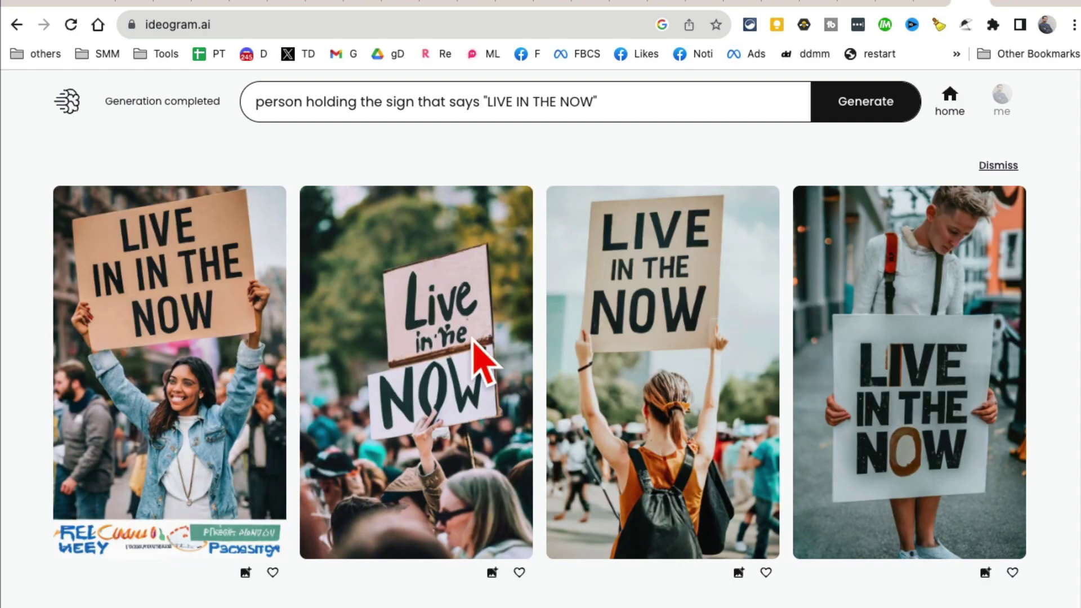
click(651, 347)
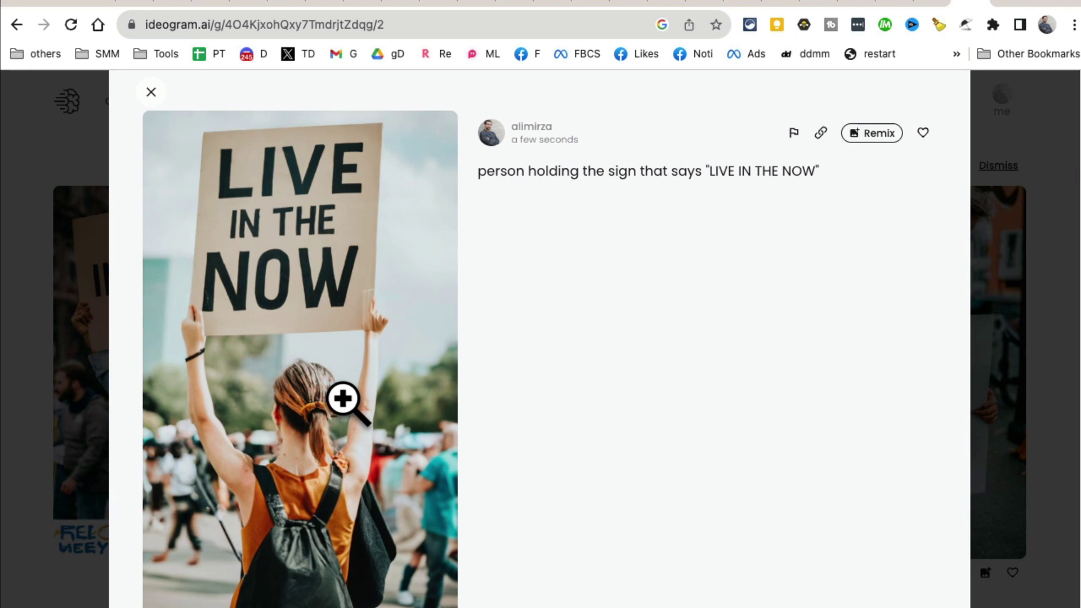
scroll(354, 398, down, 3)
click(256, 513)
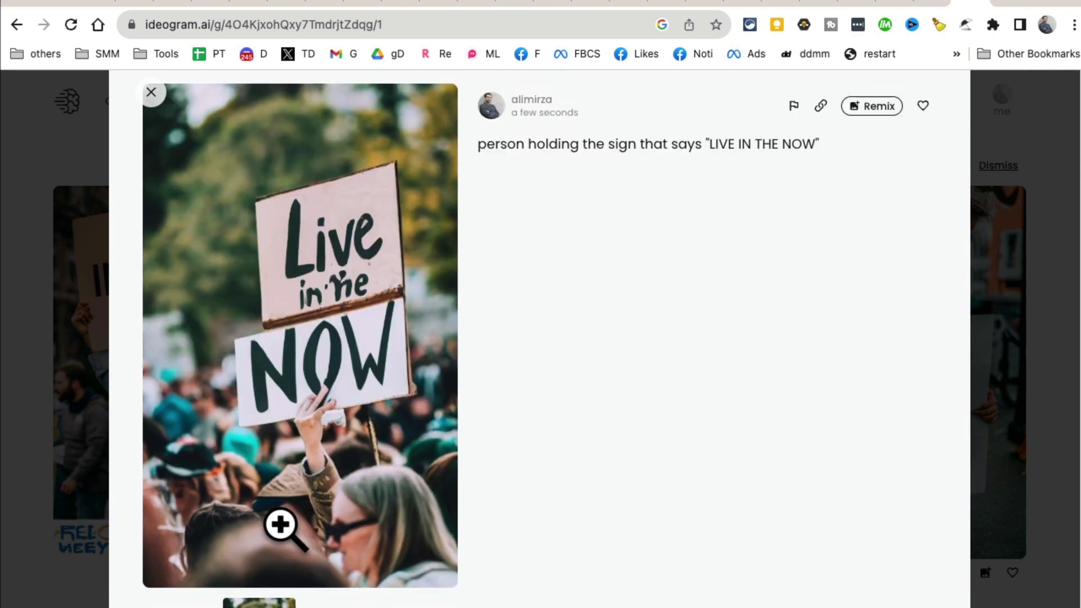
scroll(280, 526, down, 3)
click(169, 515)
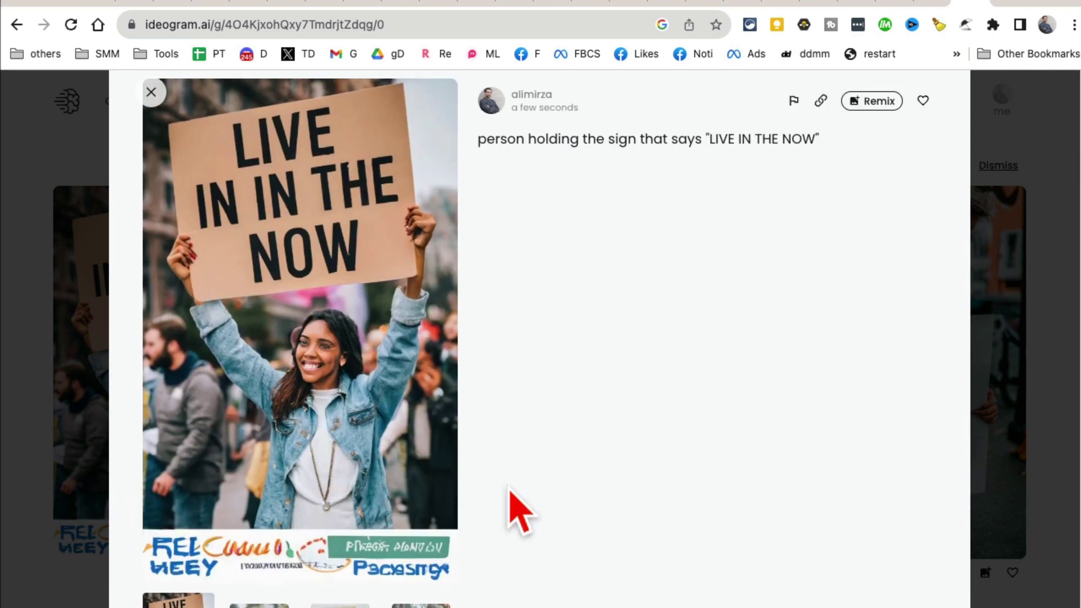
scroll(509, 491, down, 3)
click(431, 515)
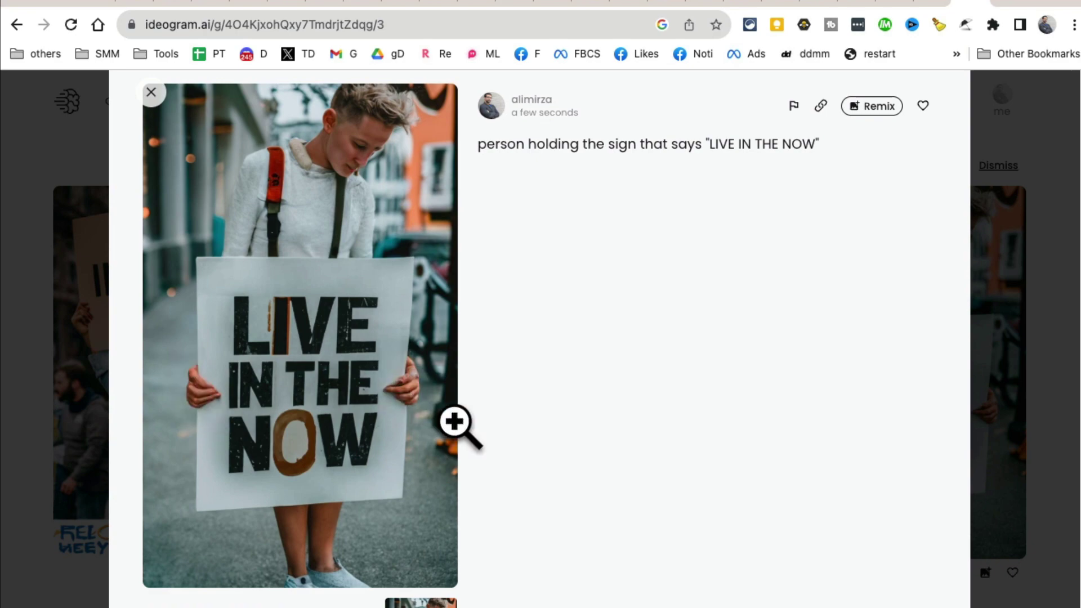
scroll(575, 457, down, 1)
scroll(768, 374, down, 2)
scroll(777, 387, up, 3)
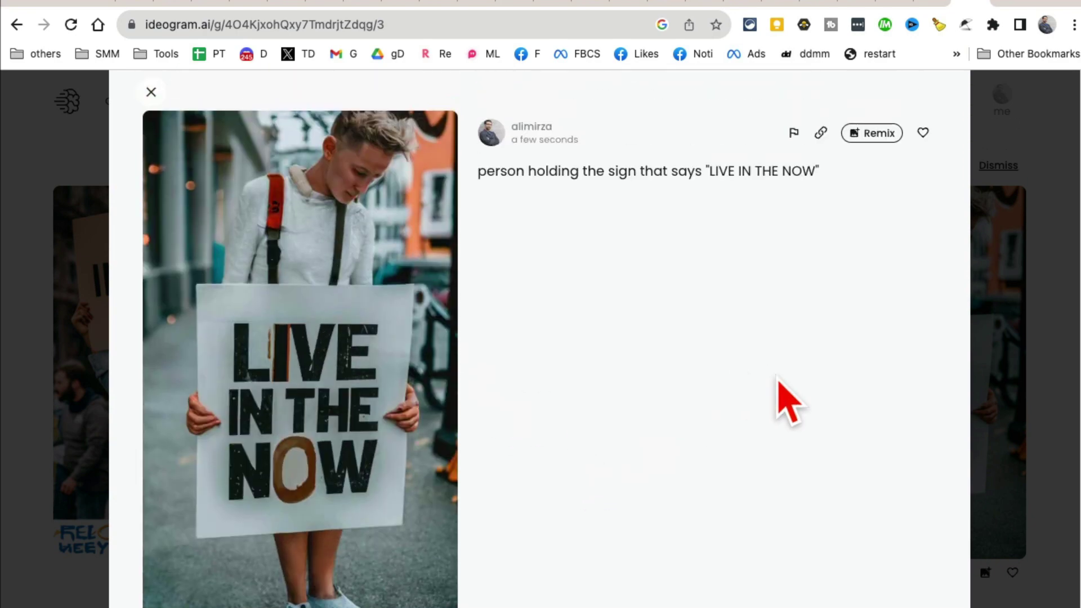
click(998, 327)
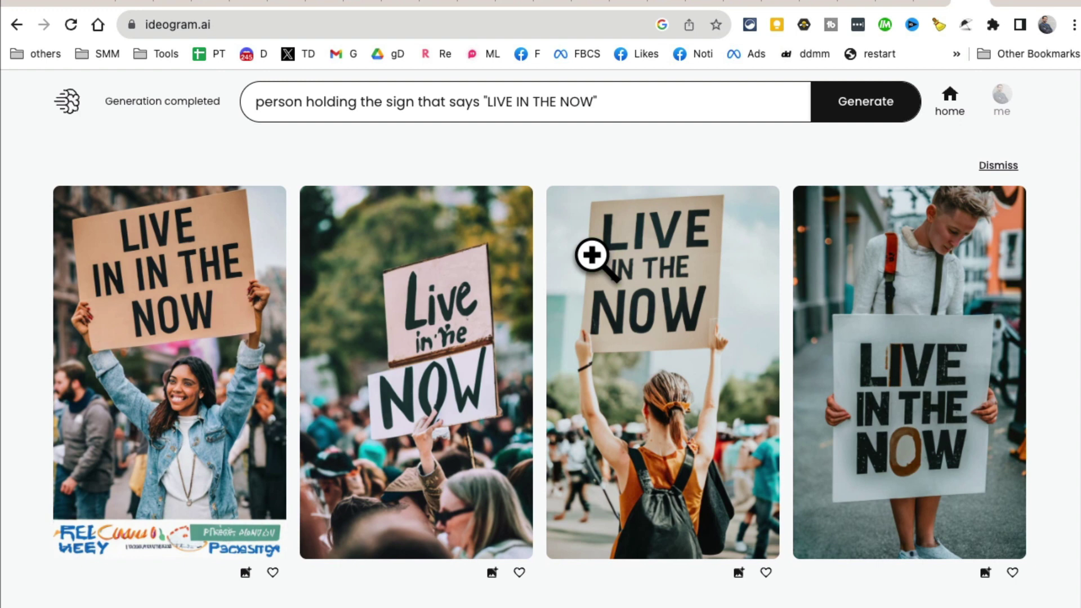
- Apply the Lucky style mix (3d render, anime, vibrant) and regenerate the sign images
click(656, 103)
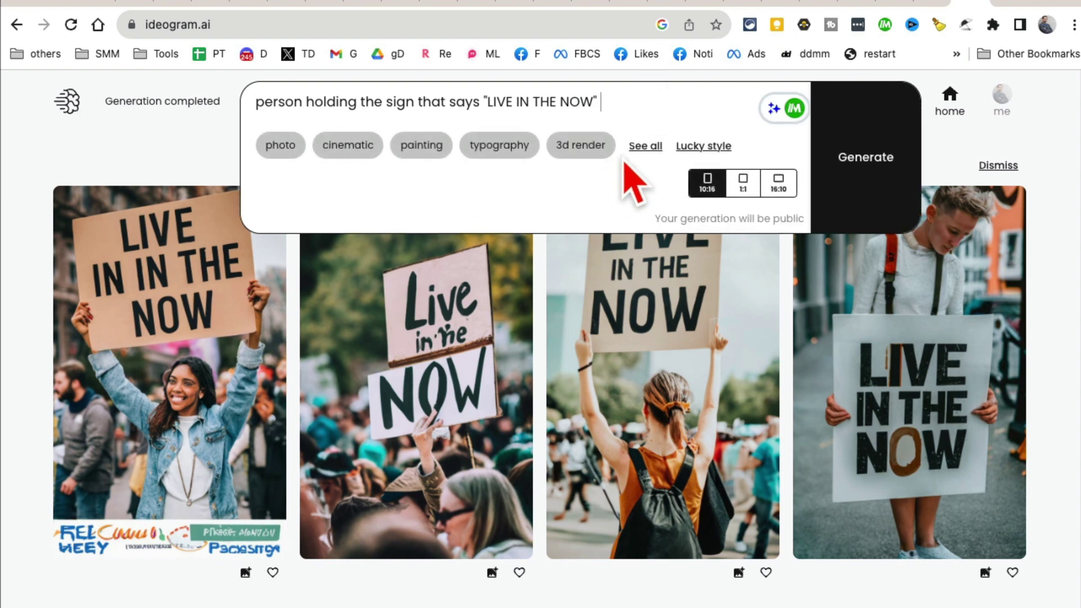
click(643, 147)
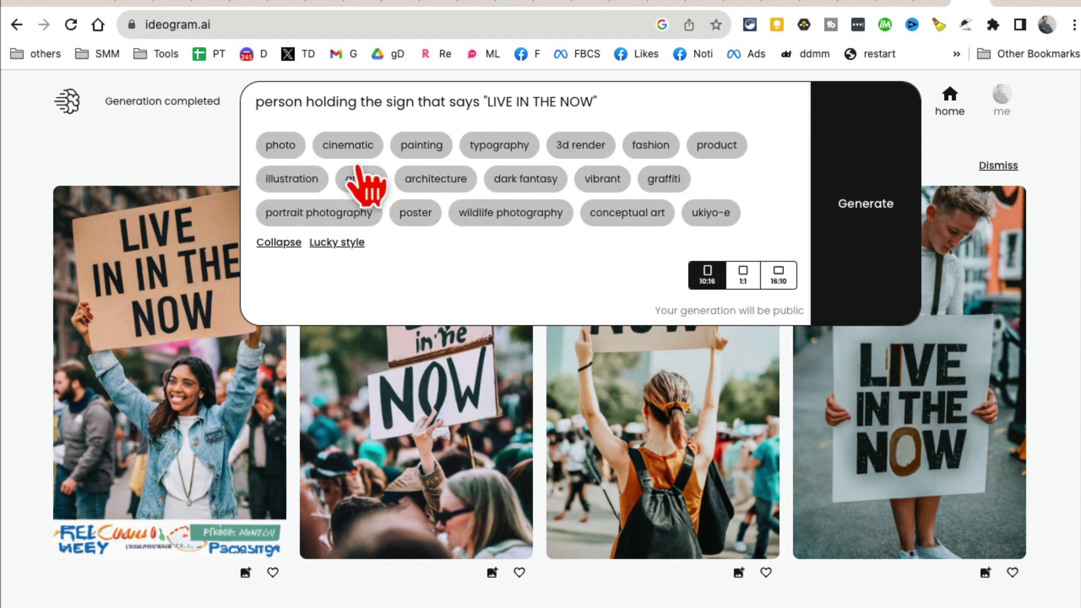
click(337, 242)
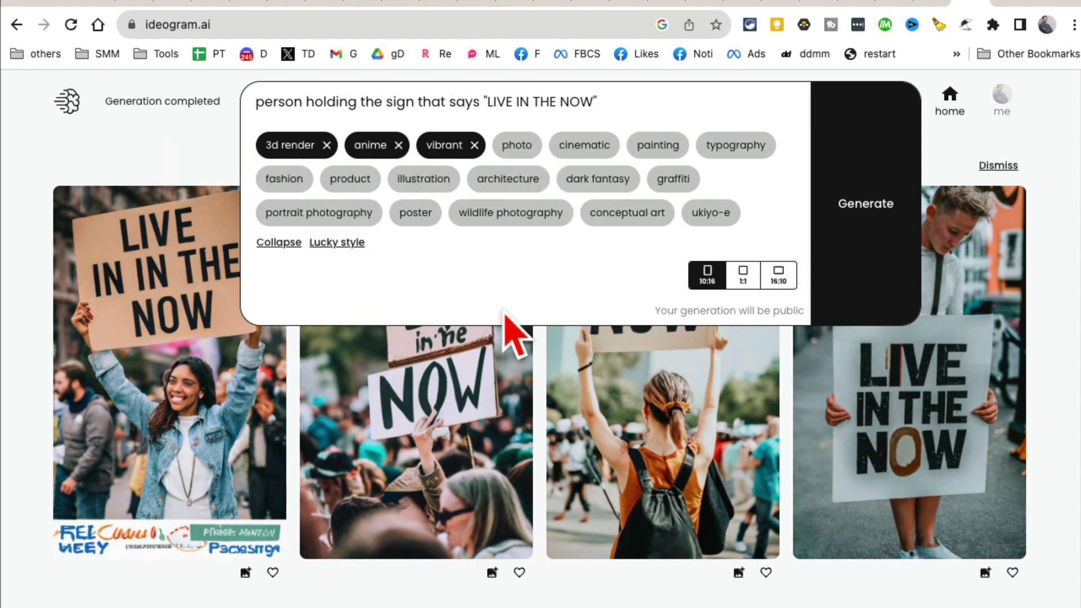
click(875, 207)
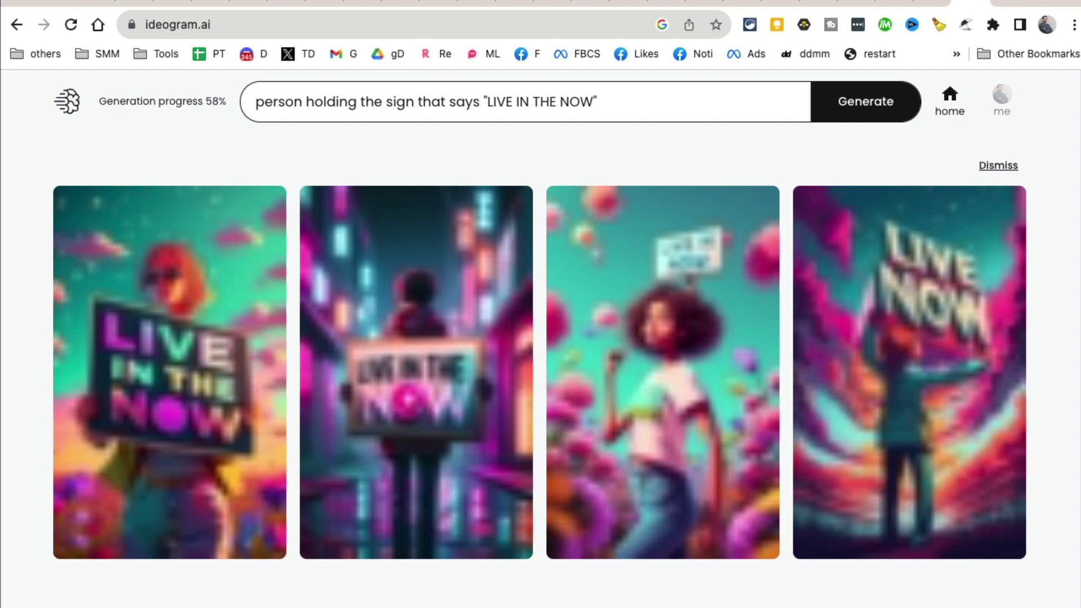
- Enlarge the anime 'LIVE IN THE NOW' results one by one, then return to a fresh home page
click(390, 391)
click(985, 441)
click(927, 379)
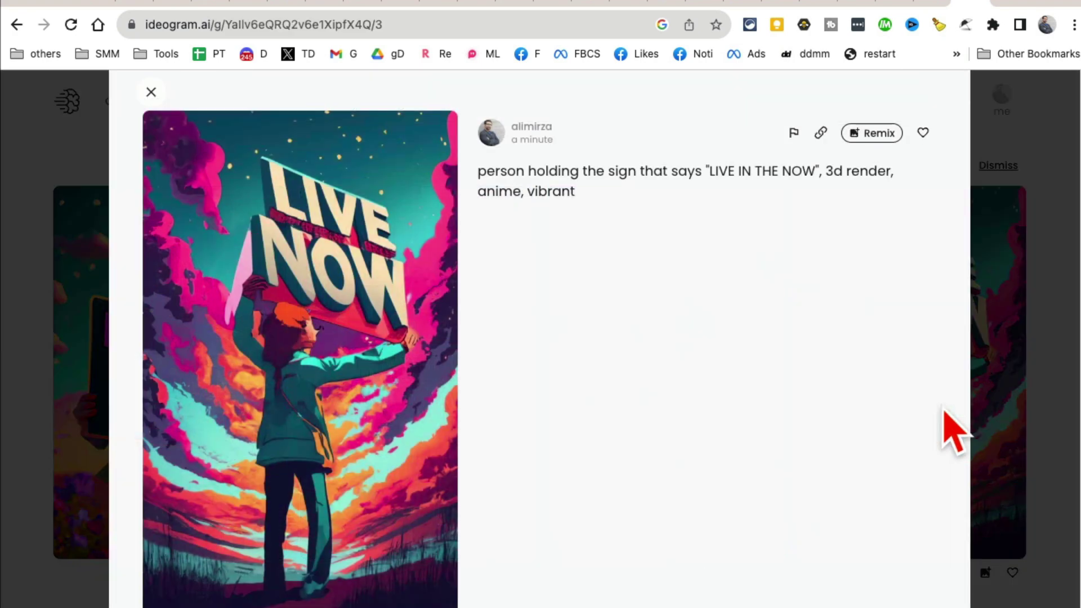
scroll(467, 450, down, 3)
click(175, 535)
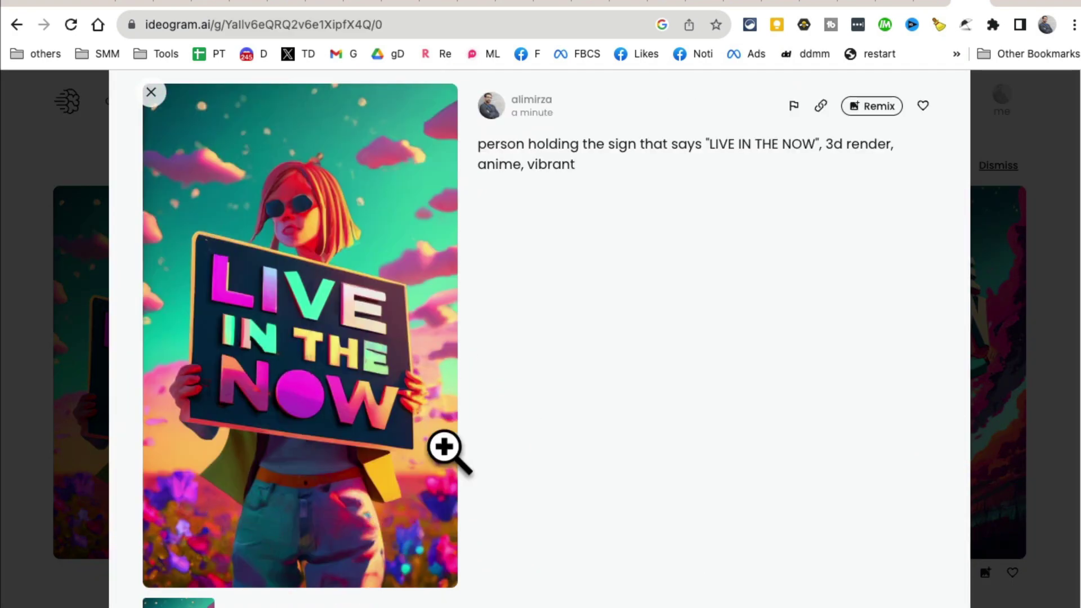
click(1033, 476)
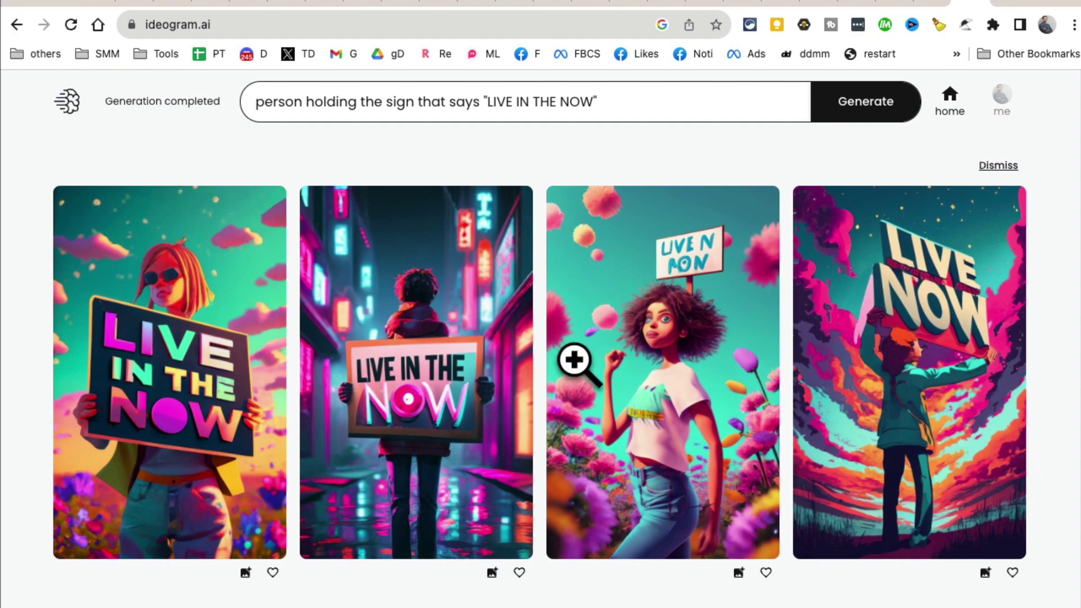
click(617, 103)
click(84, 110)
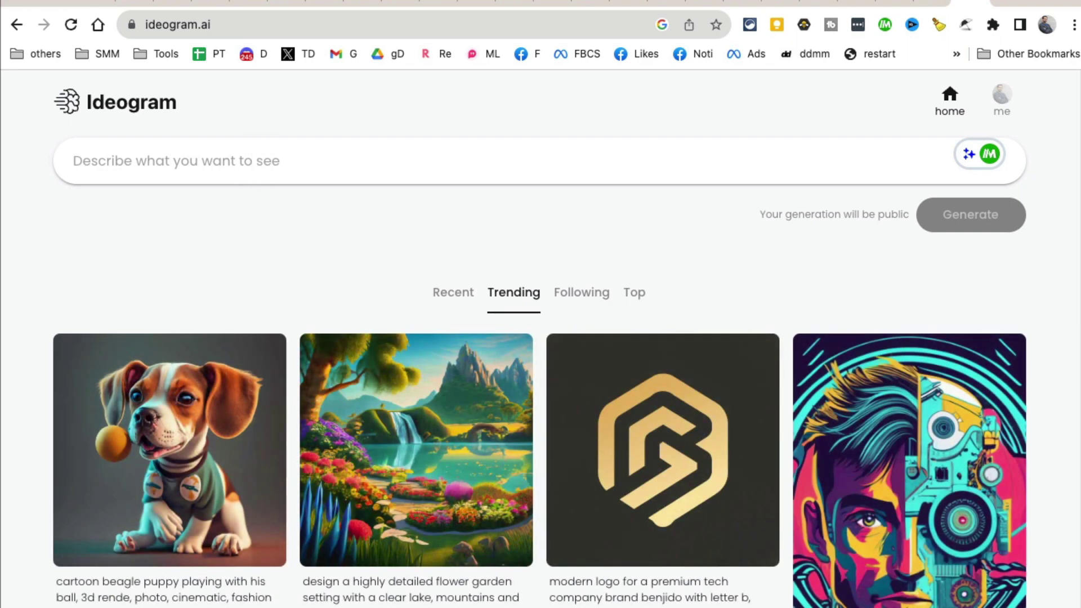
- Generate a 'lets do marketing' logo using the typography, product and cinematic styles
click(75, 161)
text(logo for a marketing company that says "lets do marketing)
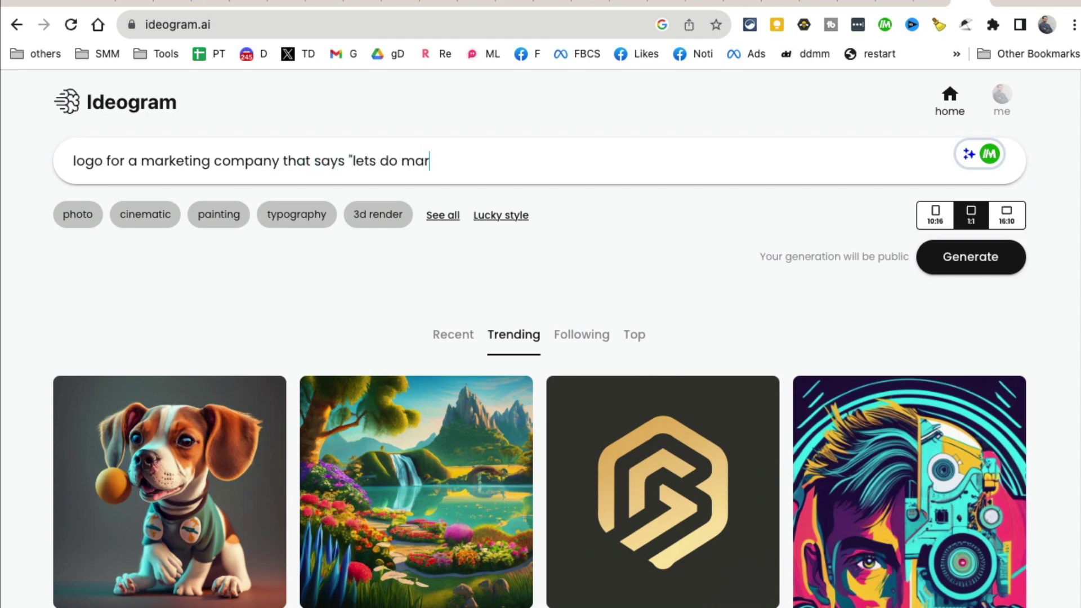
click(443, 216)
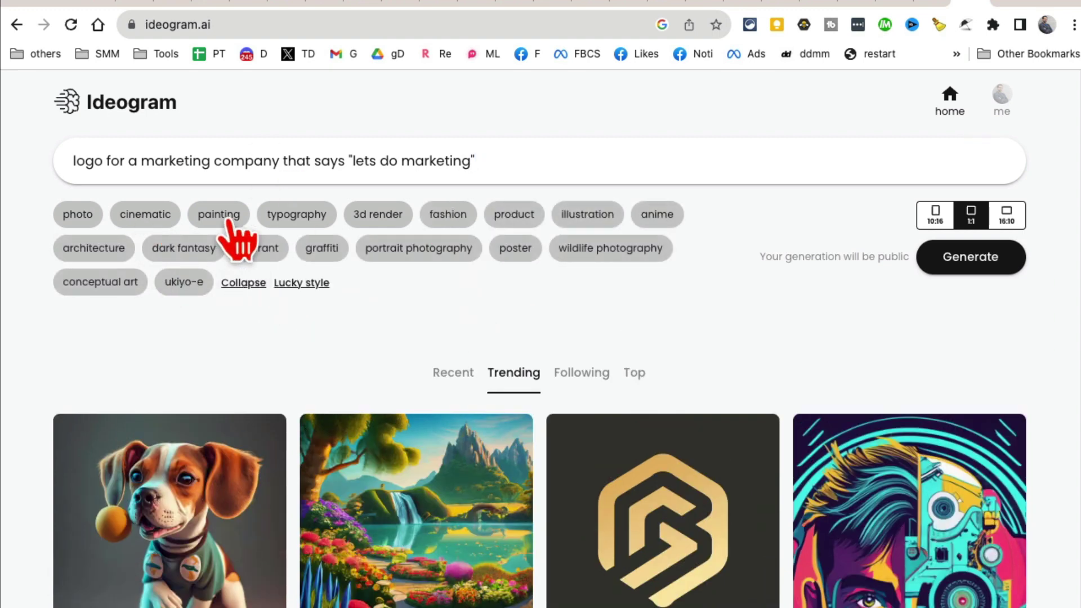
click(307, 222)
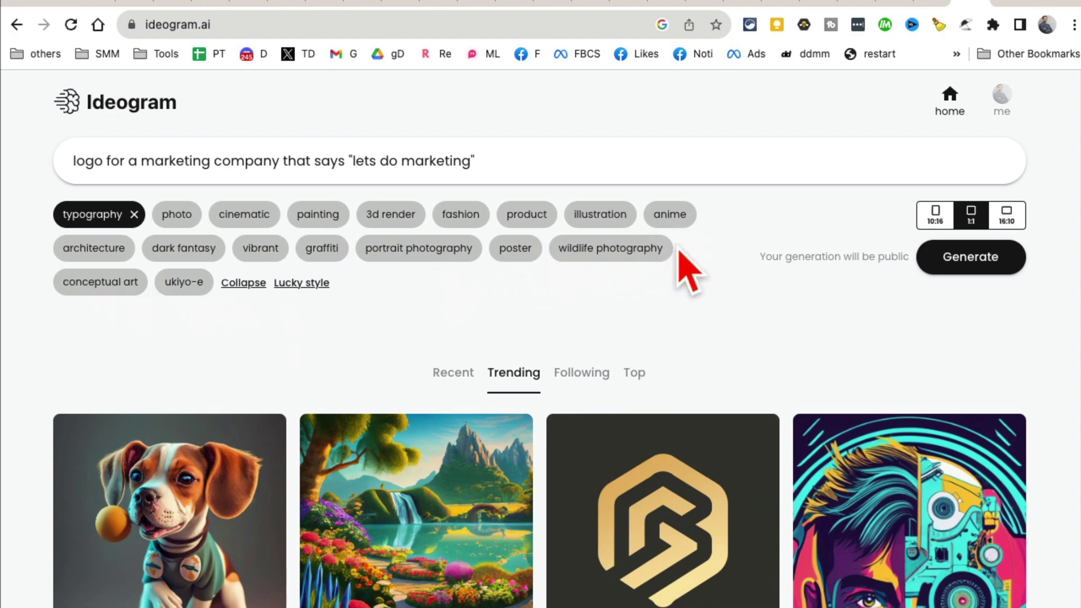
click(535, 224)
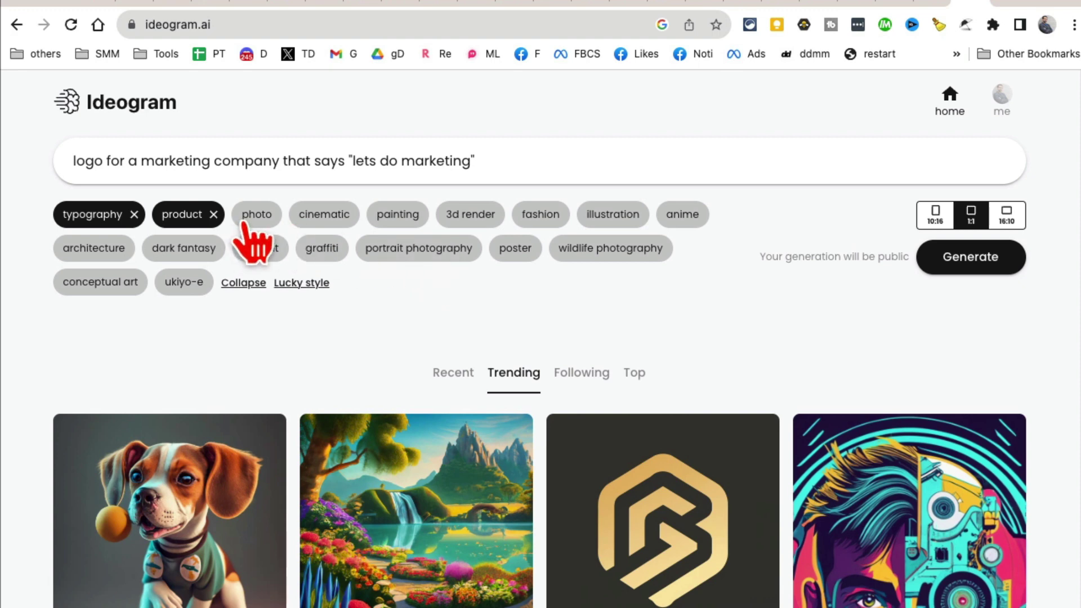
click(334, 221)
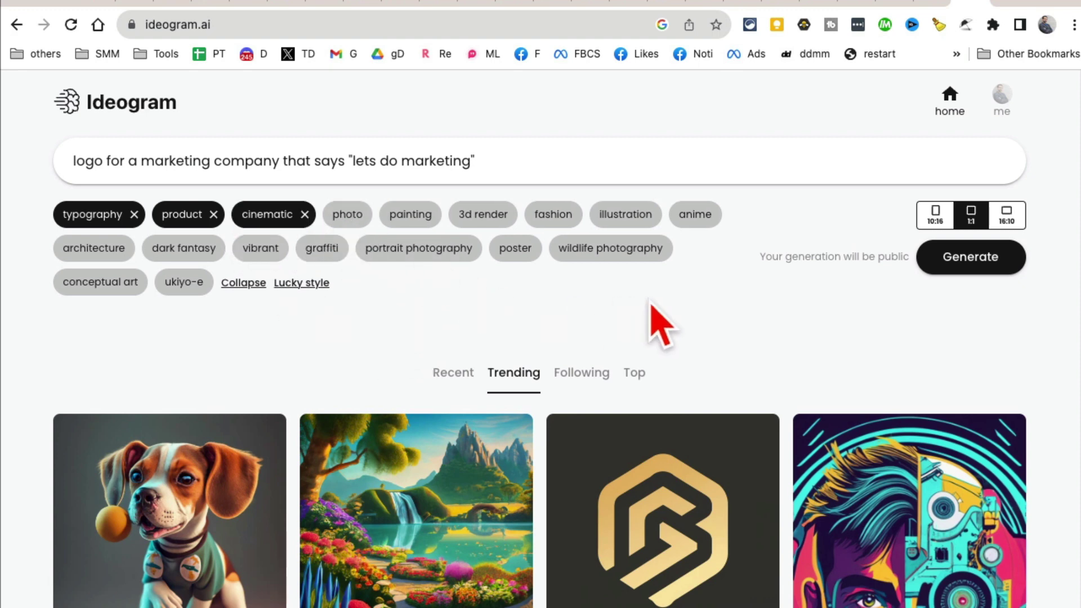
click(965, 265)
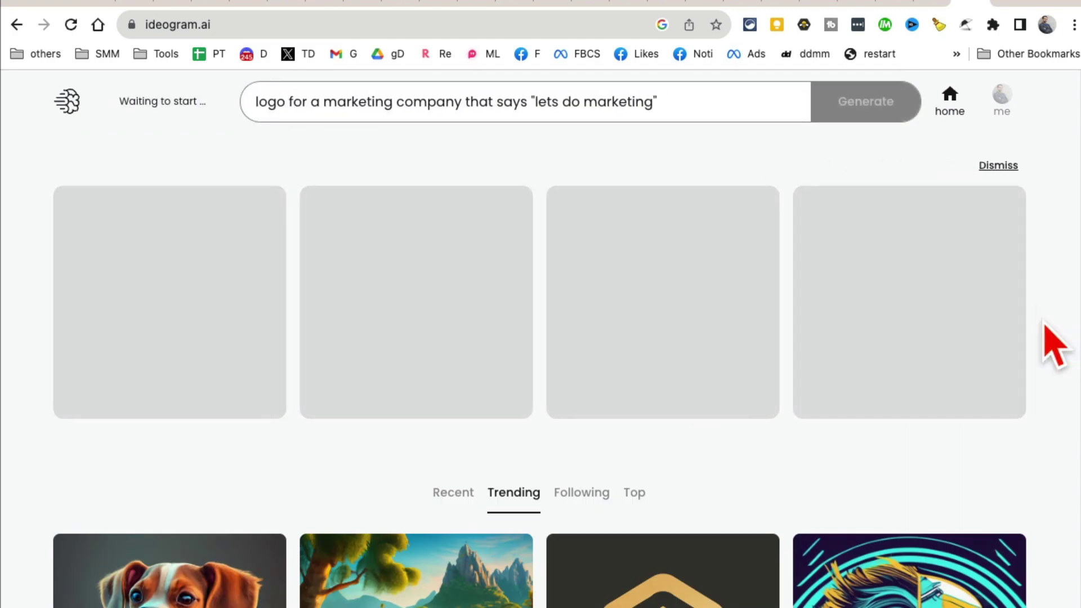
- Scroll through the Trending feed while the four 'Let's Do Marketing' logos generate
scroll(878, 357, down, 5)
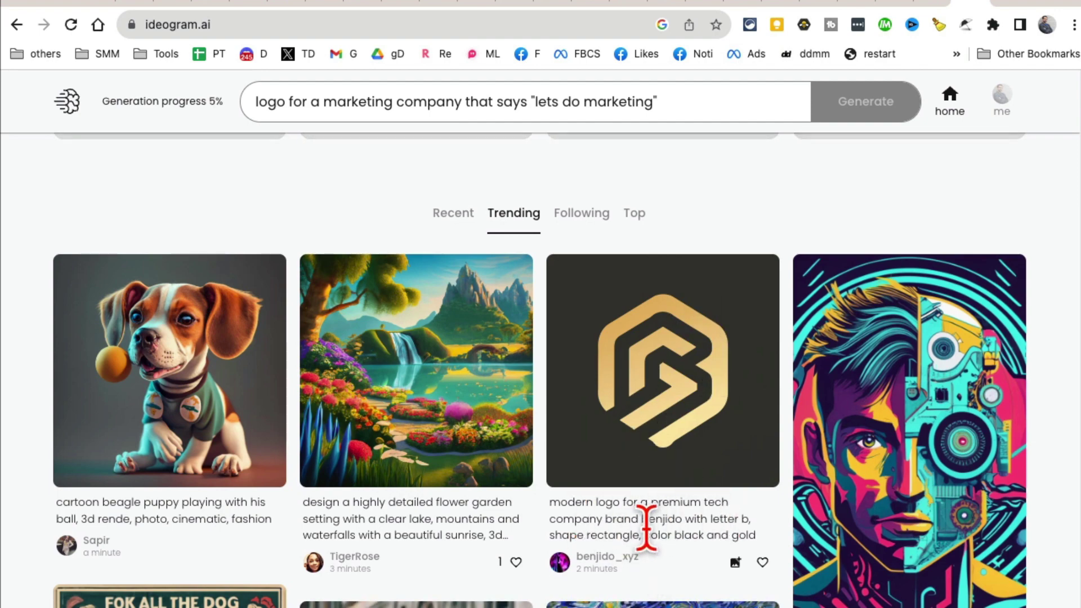
scroll(726, 507, down, 4)
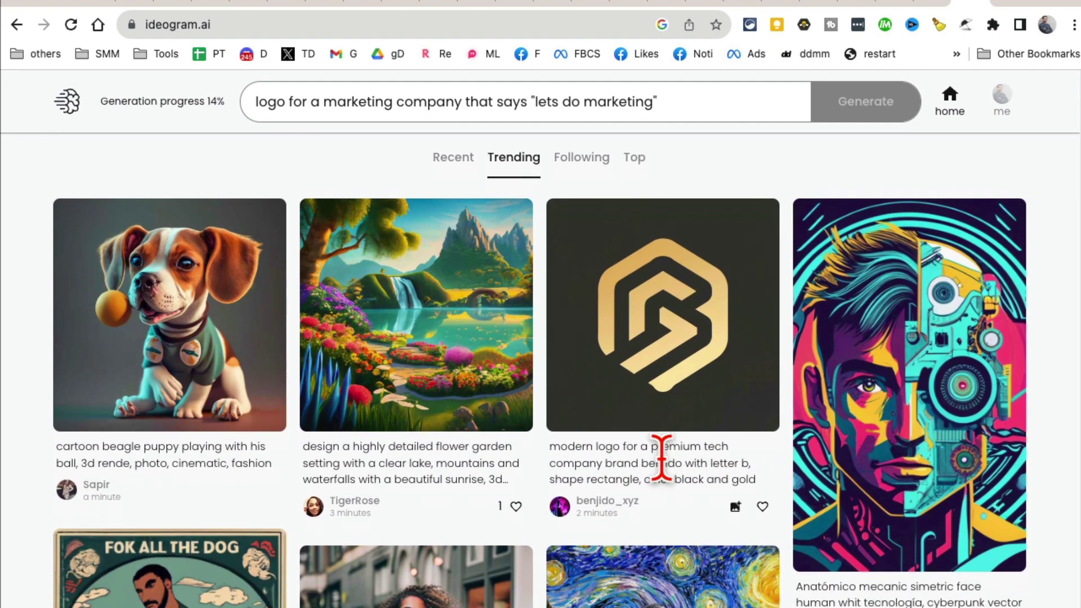
scroll(662, 457, down, 14)
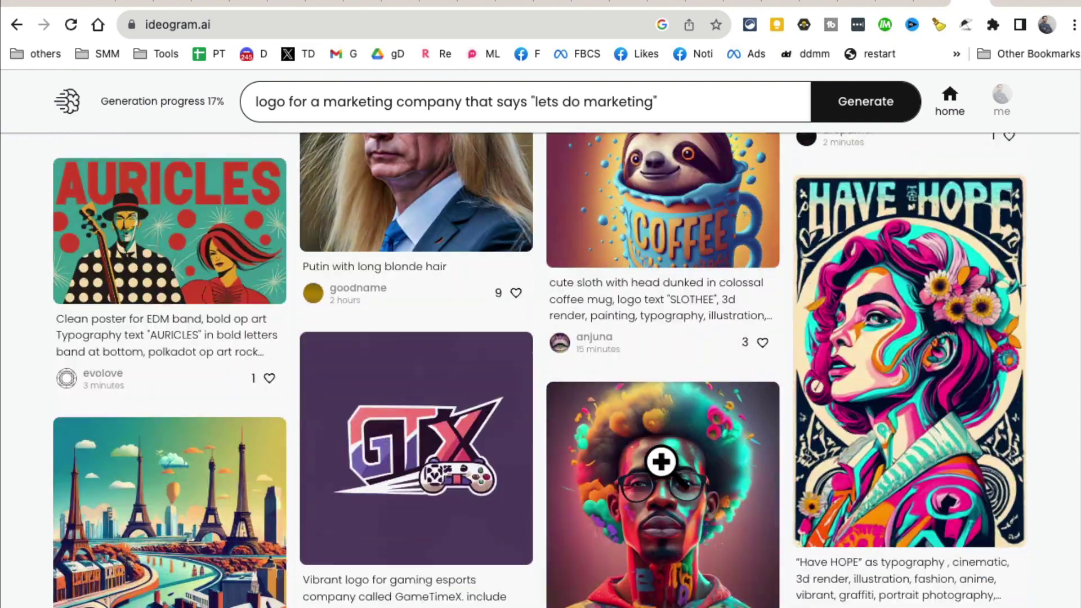
scroll(661, 462, down, 7)
scroll(515, 343, up, 6)
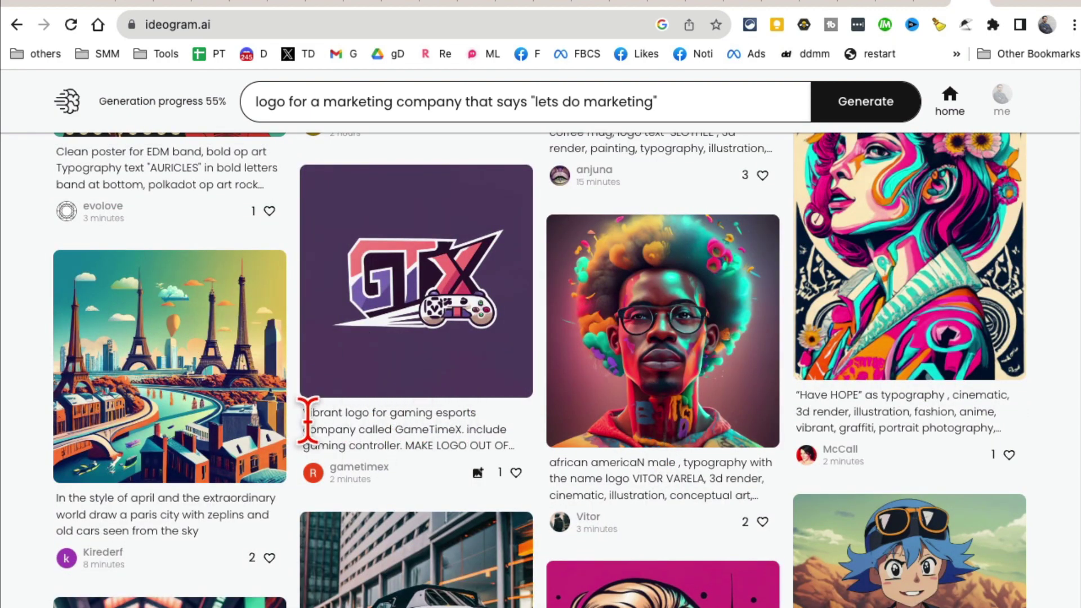
scroll(478, 429, up, 15)
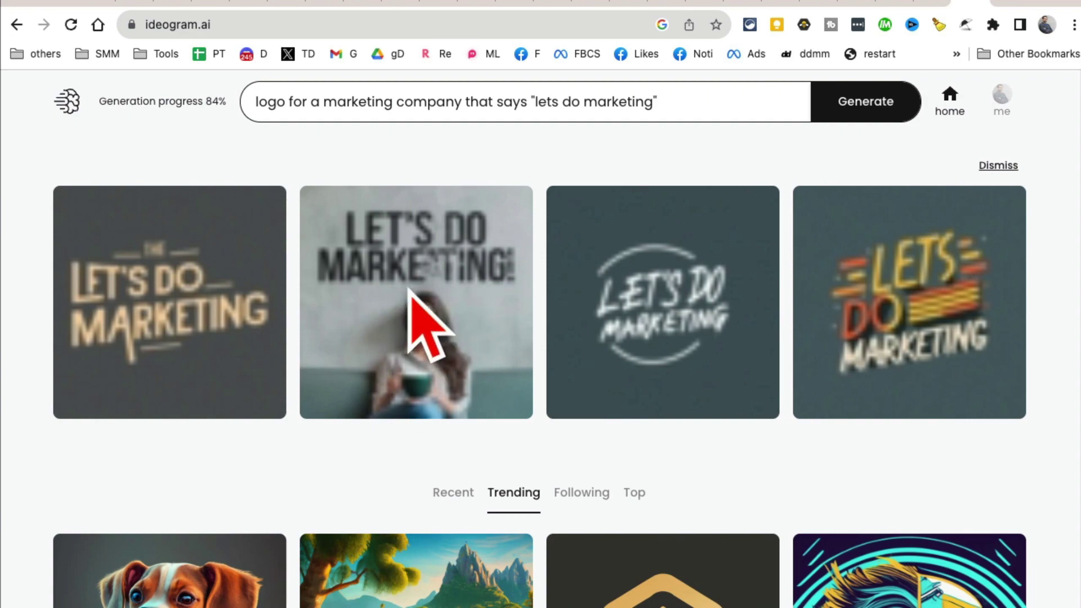
- Inspect the first and fourth 'Let's Do Marketing' logo variants up close, then return to the feed
click(186, 318)
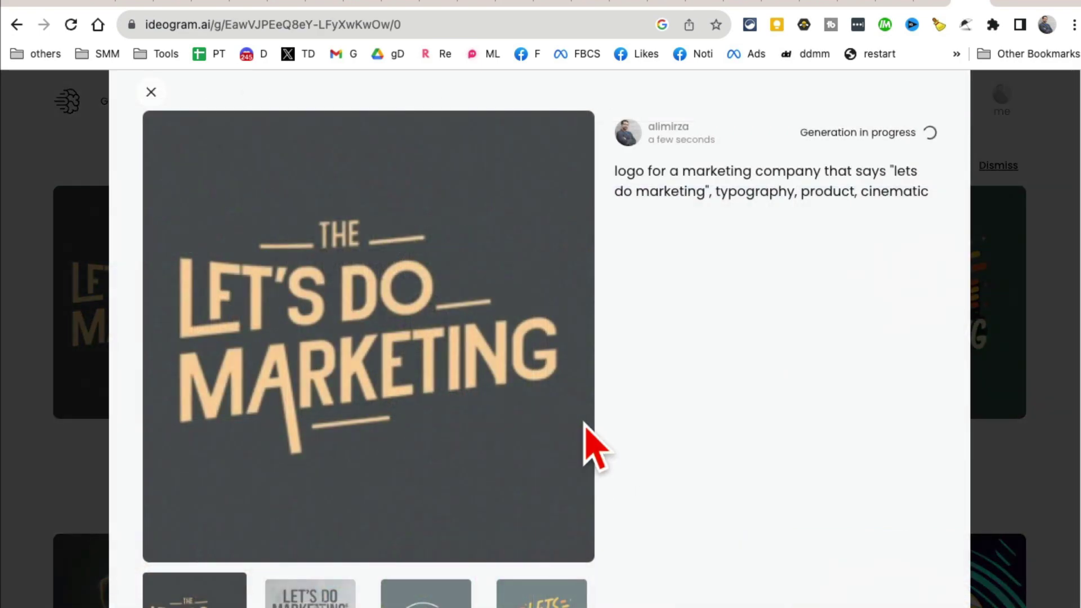
scroll(784, 475, down, 1)
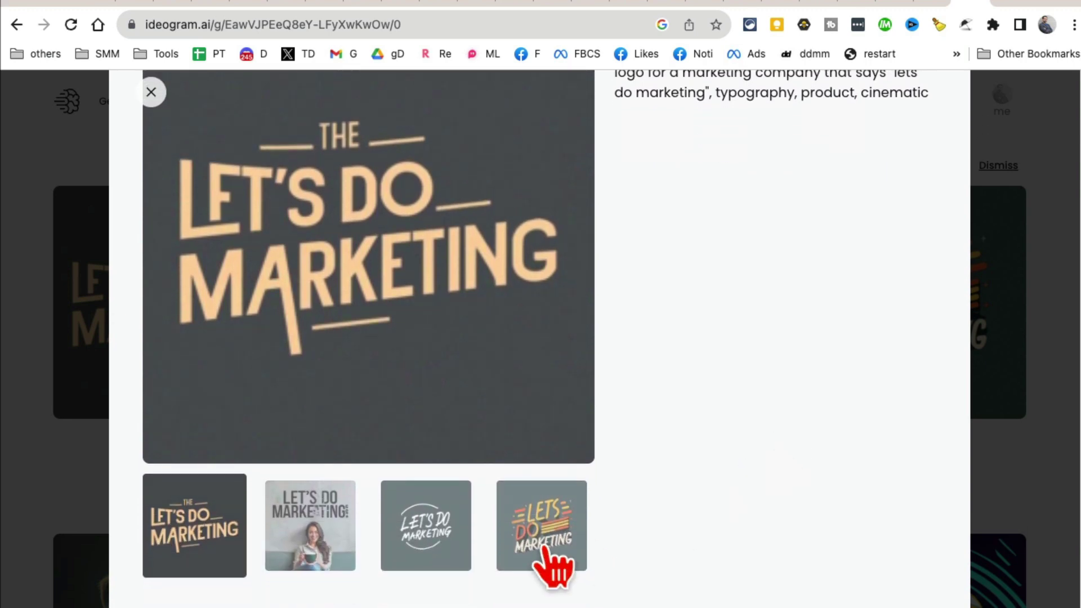
click(555, 572)
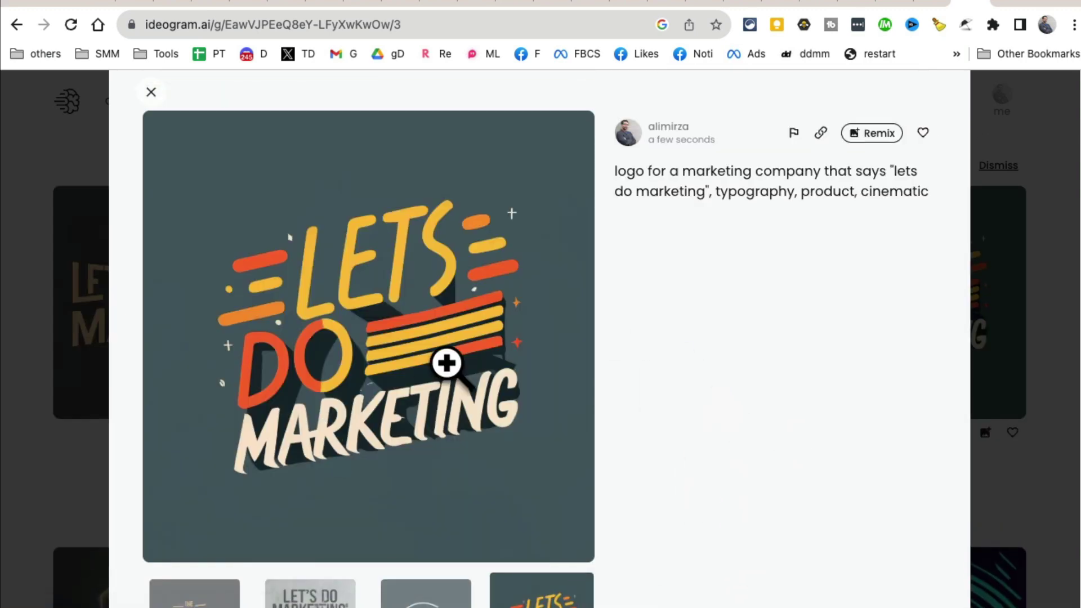
click(1025, 393)
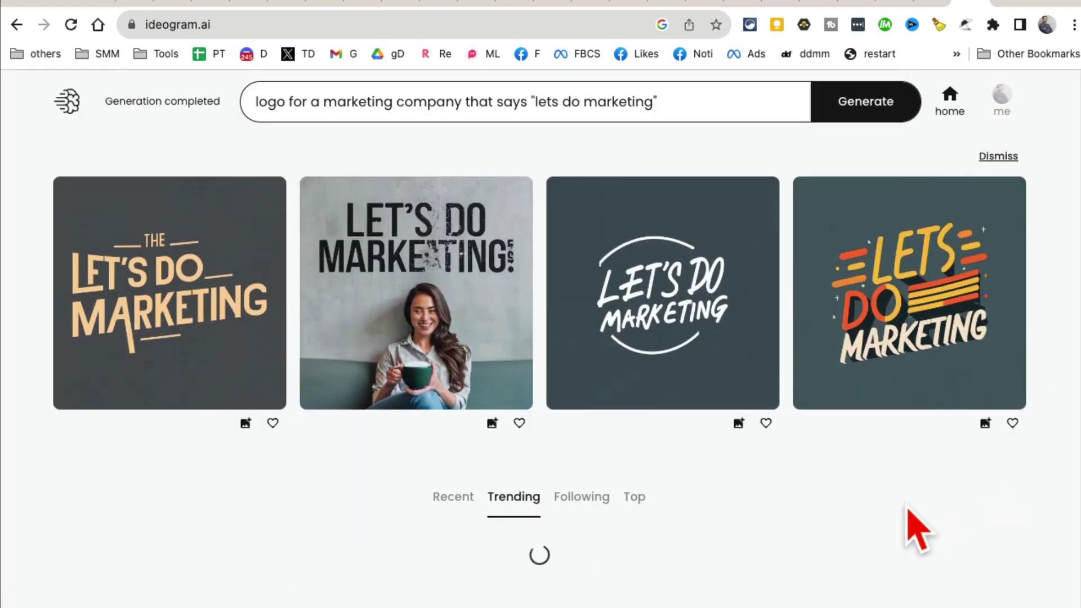
scroll(909, 507, down, 10)
scroll(909, 507, down, 12)
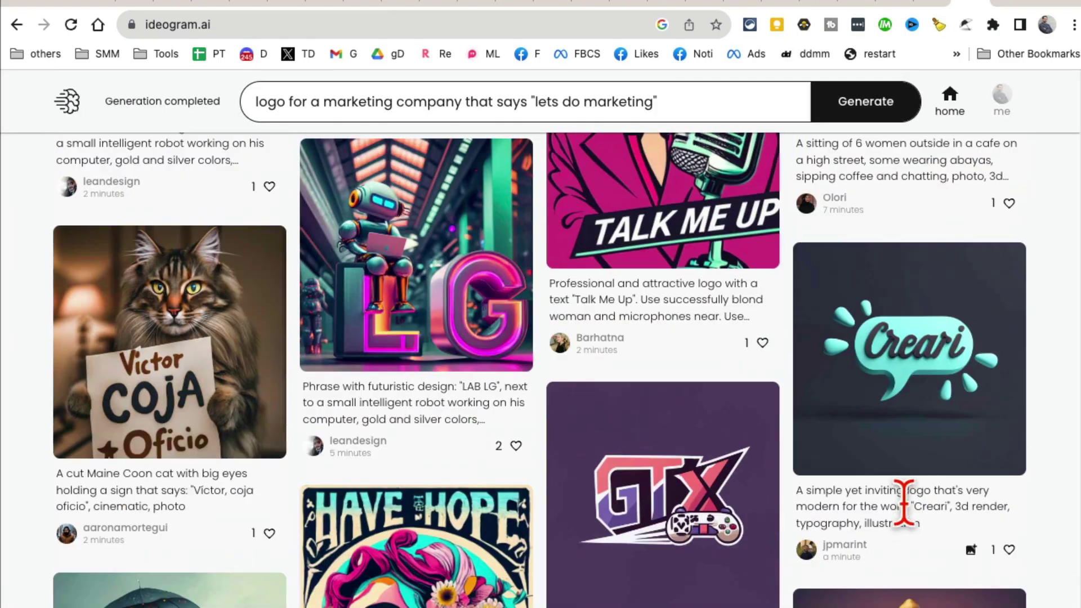
- Examine the Creari logo's prompt words '3d render' and 'illustration' and its fourth variant
click(917, 416)
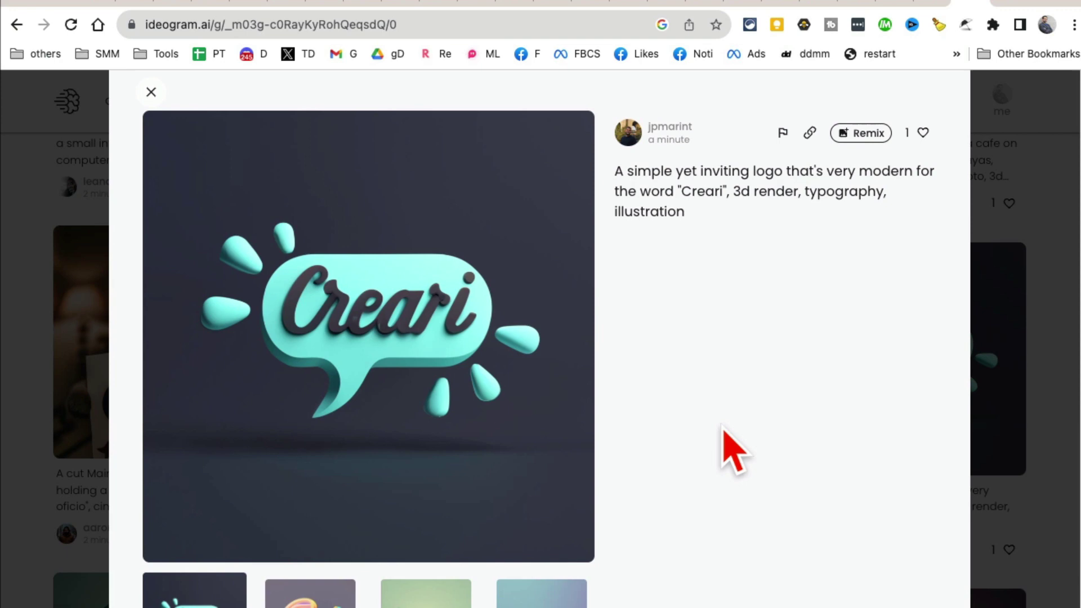
scroll(732, 451, down, 1)
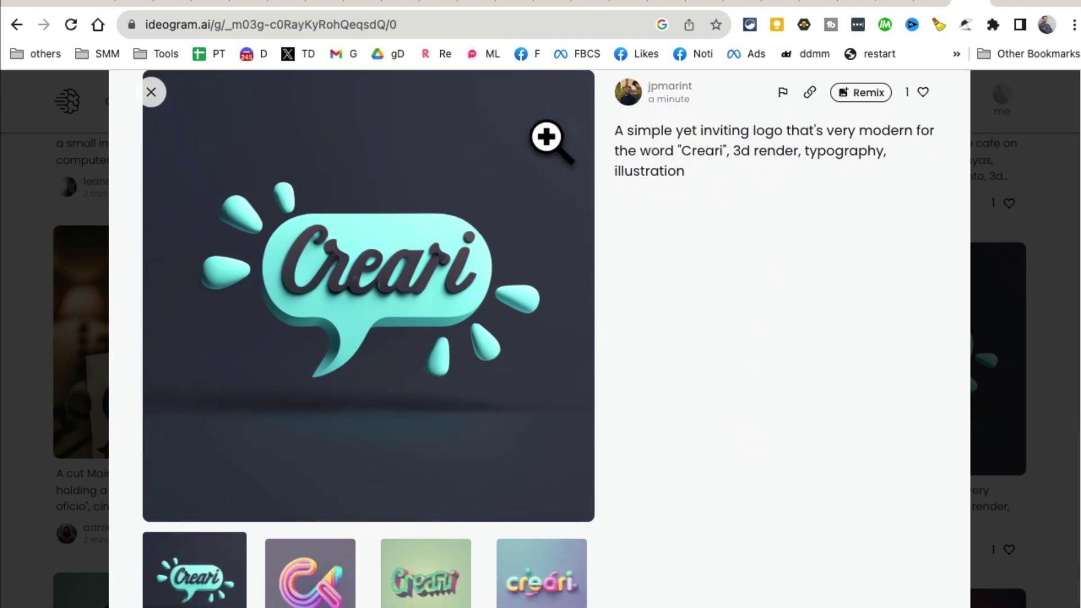
drag(734, 151, 787, 153)
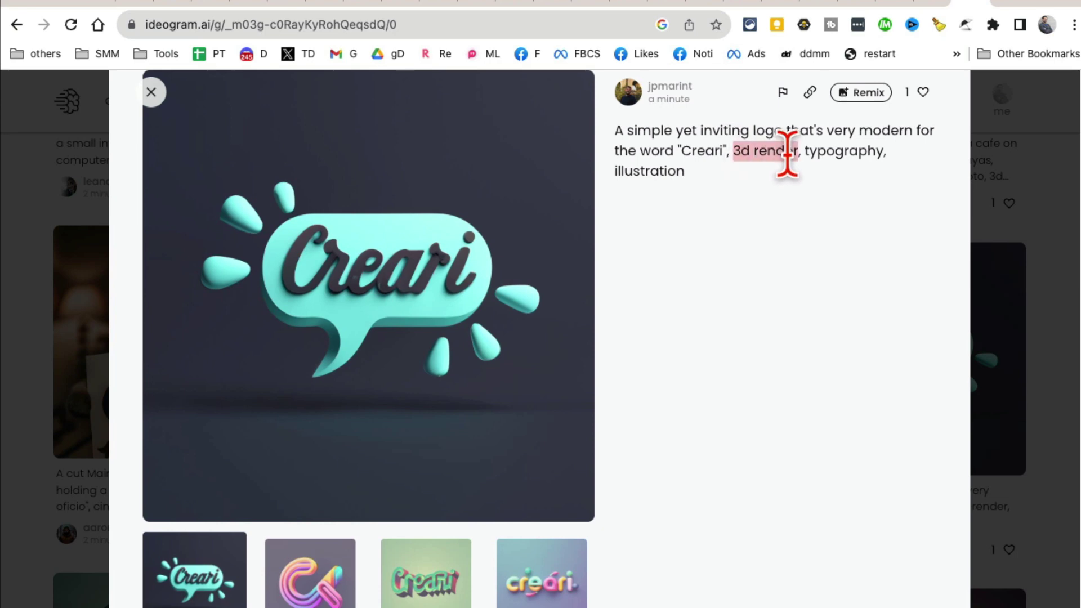
double_click(657, 171)
scroll(792, 471, down, 2)
click(574, 550)
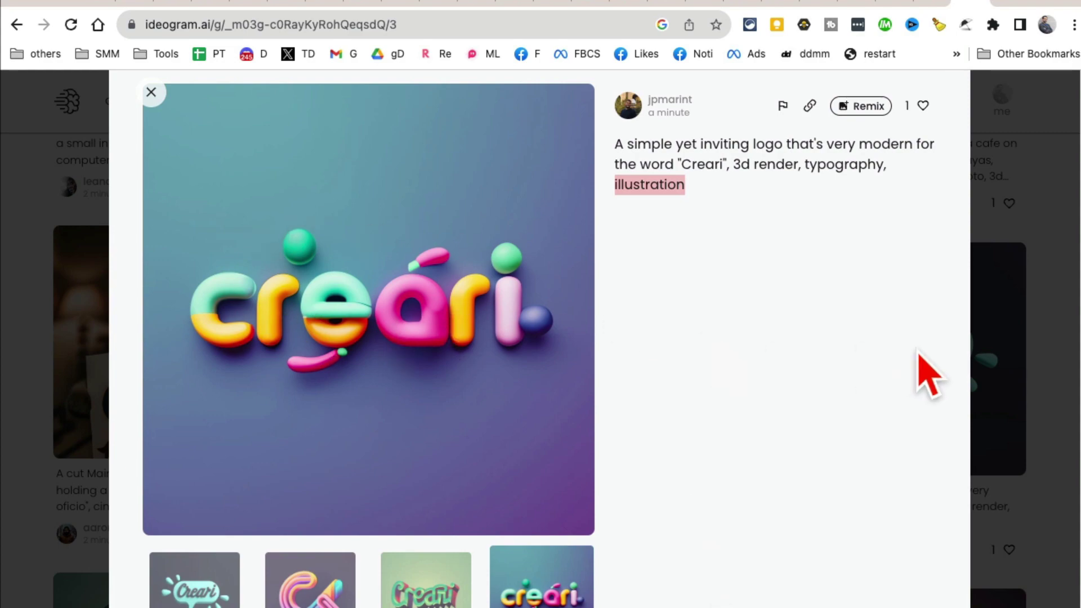
click(1013, 382)
scroll(625, 360, up, 10)
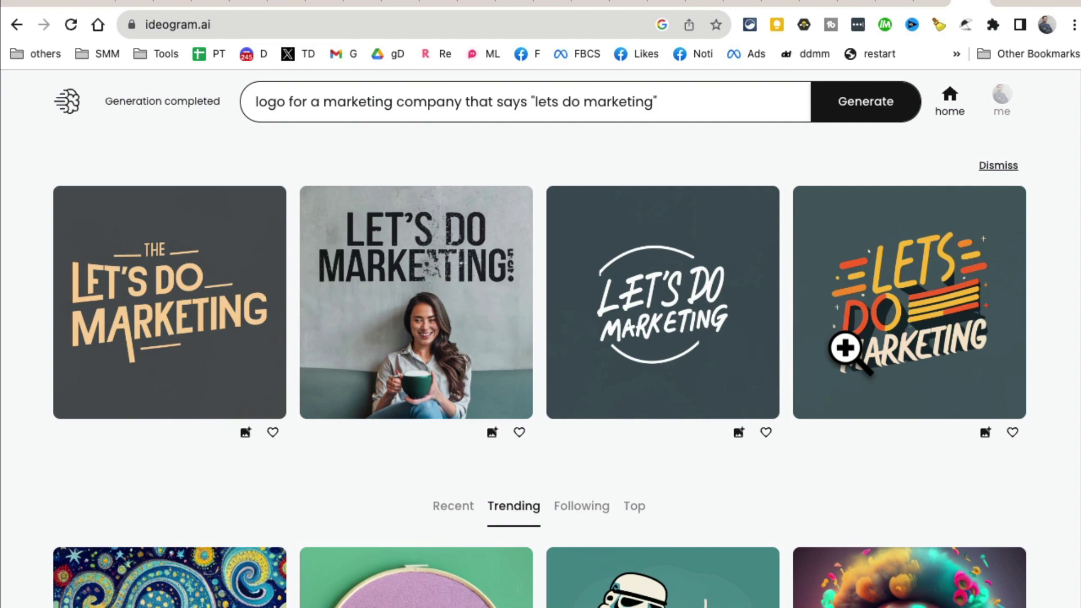
- Browse your own profile's generated images, then go back to the Ideogram home page
click(1005, 108)
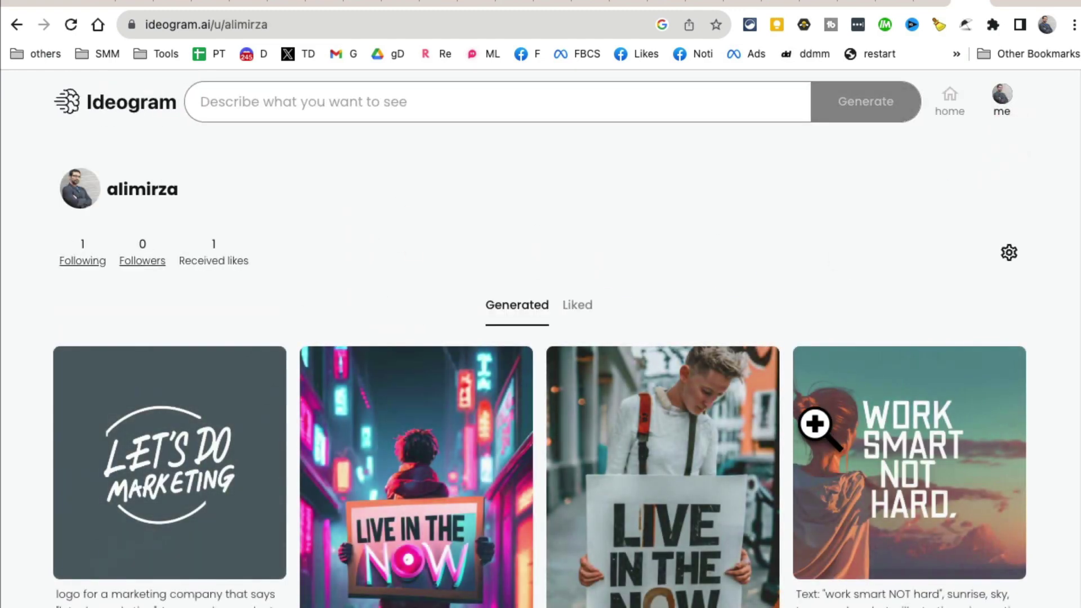
scroll(816, 424, down, 4)
scroll(828, 449, up, 4)
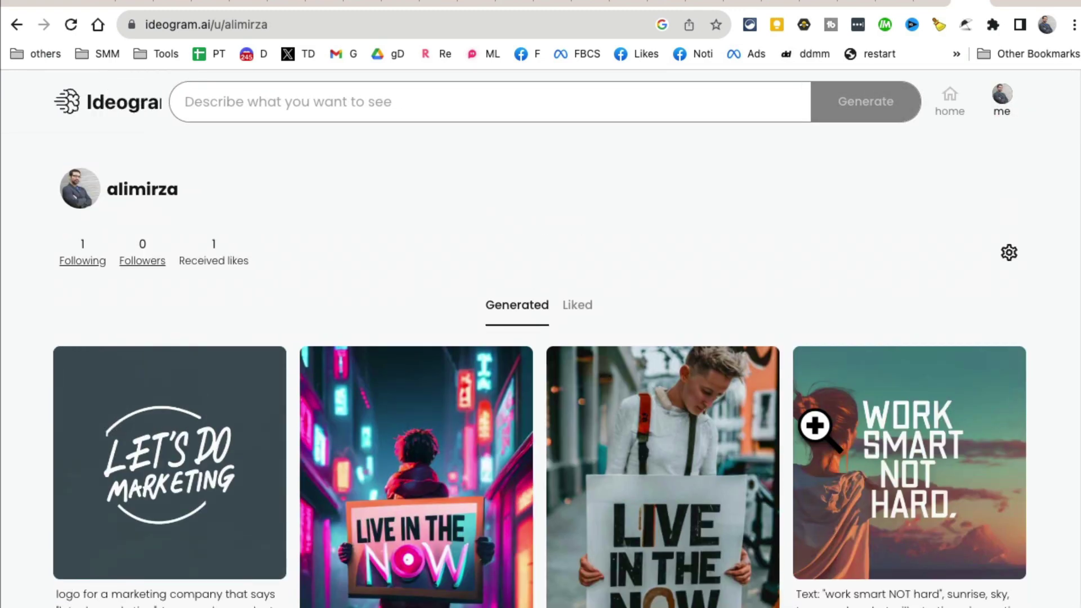
click(119, 110)
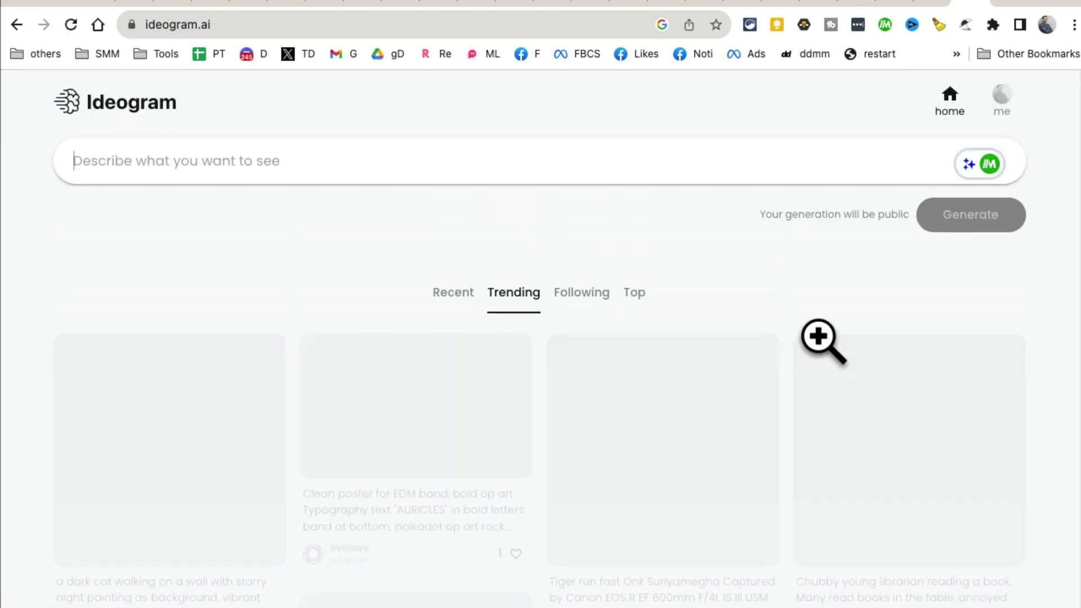
scroll(919, 380, down, 3)
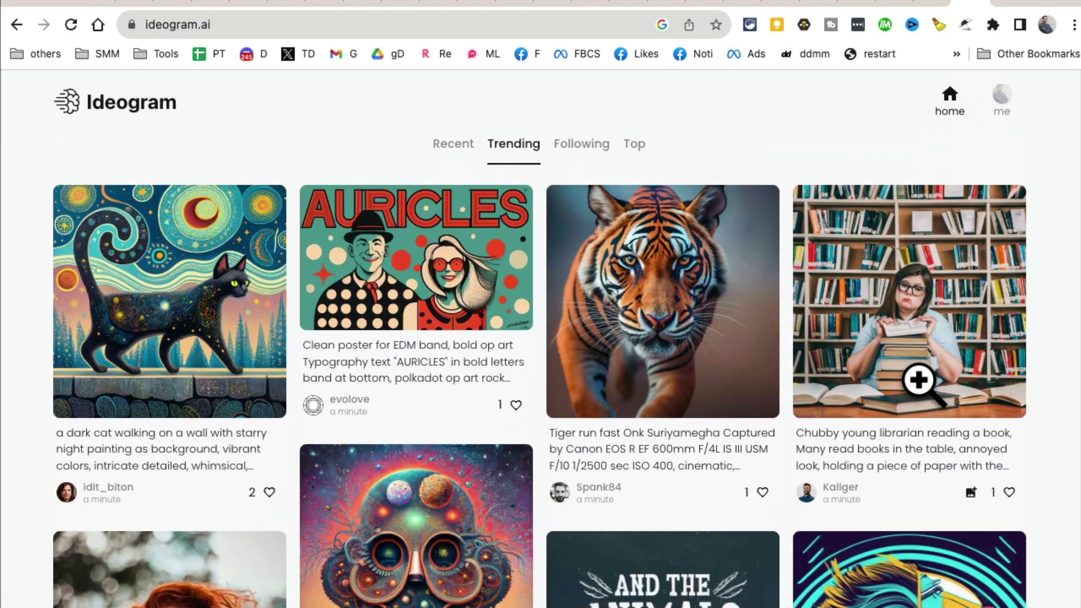
scroll(919, 379, up, 3)
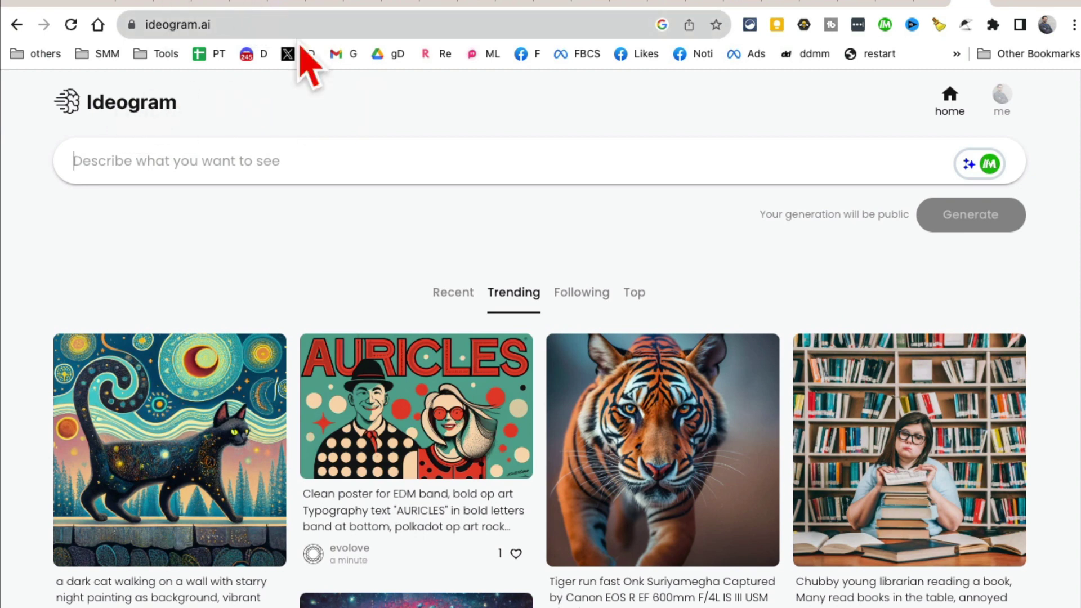